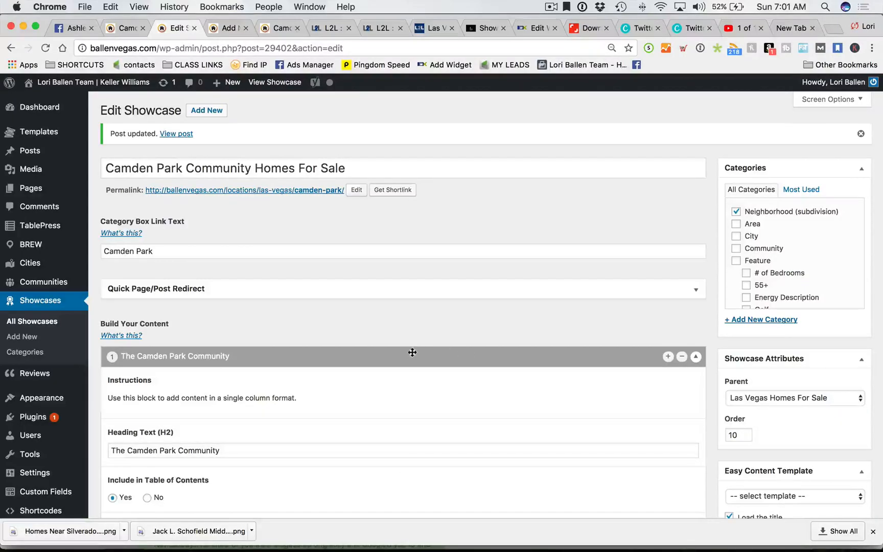
- Select the showcase title, then highlight the Camden Park category link text
{"action": "left_click", "coordinate": [379, 173]}
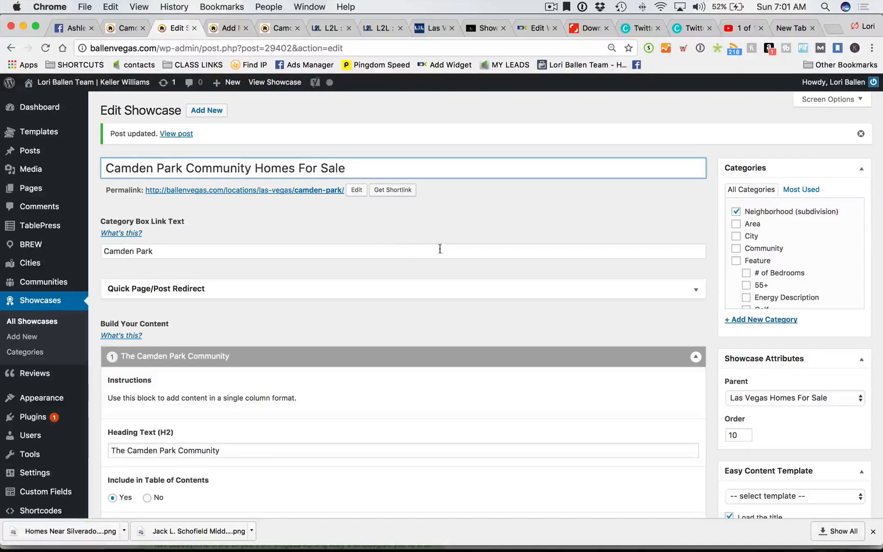
{"action": "scroll", "coordinate": [340, 221], "scroll_direction": "down", "scroll_amount": 1}
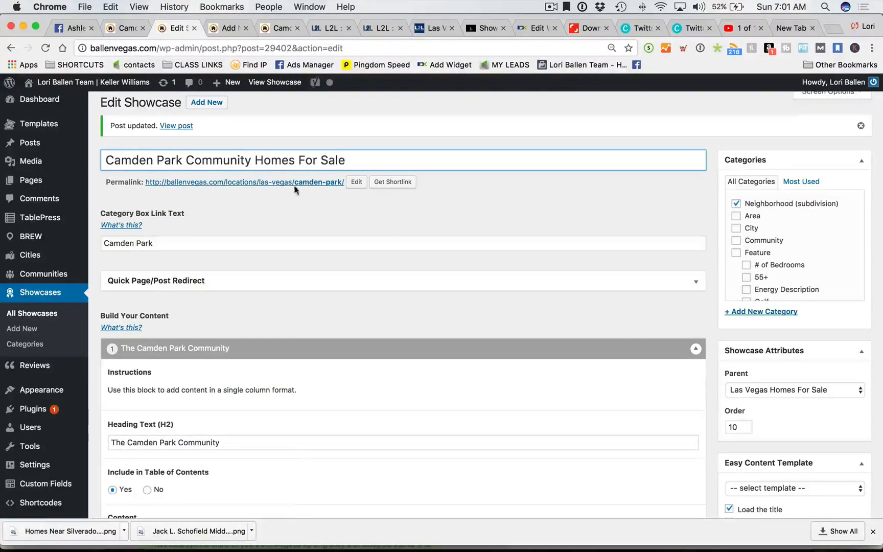
{"action": "scroll", "coordinate": [266, 286], "scroll_direction": "down", "scroll_amount": 5}
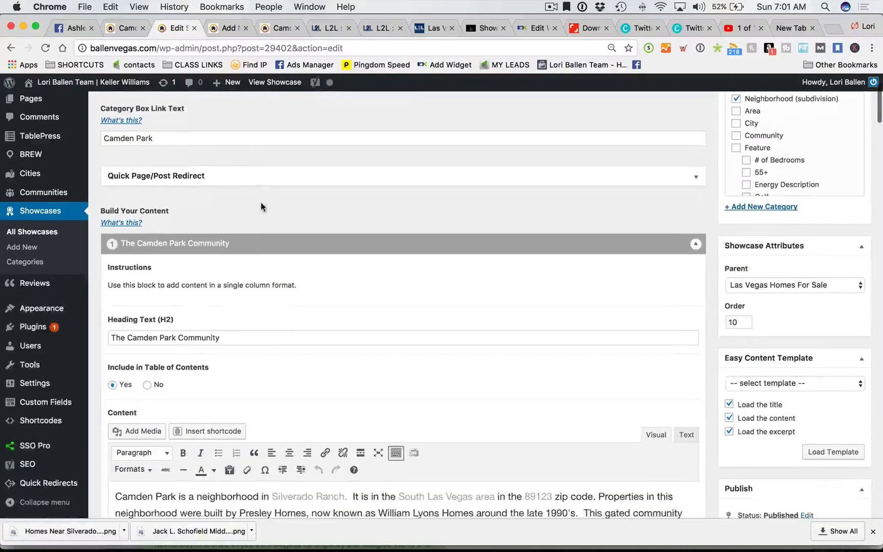
{"action": "left_click_drag", "start_coordinate": [170, 157], "coordinate": [92, 160]}
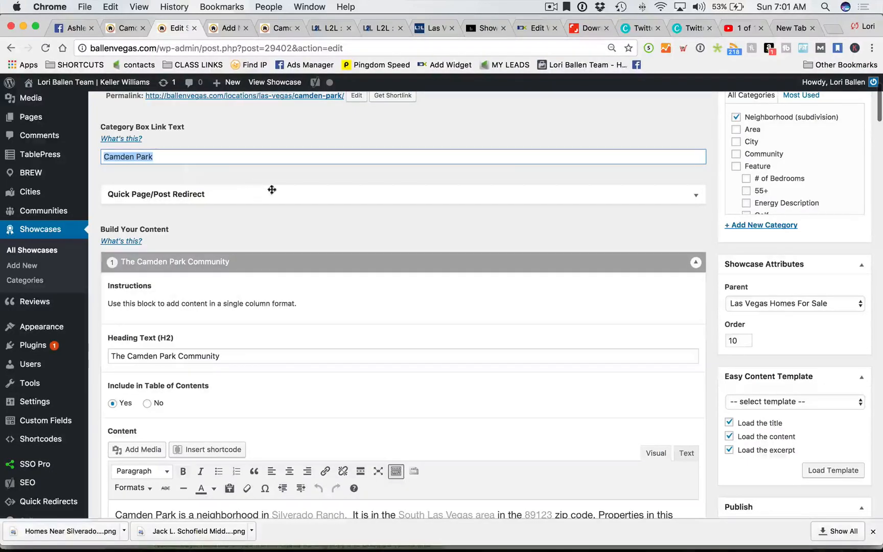
- Scroll through the rest of the Camden Park showcase editor settings
{"action": "scroll", "coordinate": [613, 265], "scroll_direction": "down", "scroll_amount": 7}
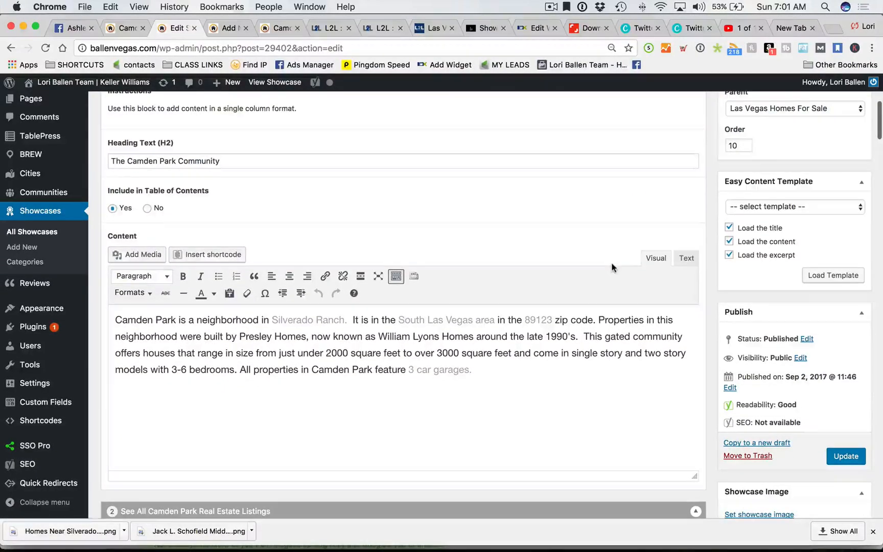
{"action": "scroll", "coordinate": [613, 267], "scroll_direction": "down", "scroll_amount": 10}
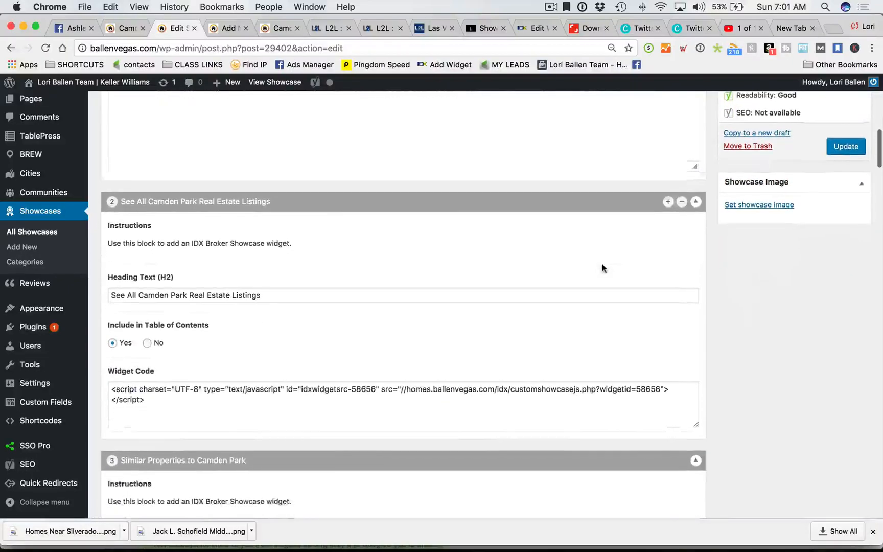
{"action": "scroll", "coordinate": [602, 268], "scroll_direction": "down", "scroll_amount": 3}
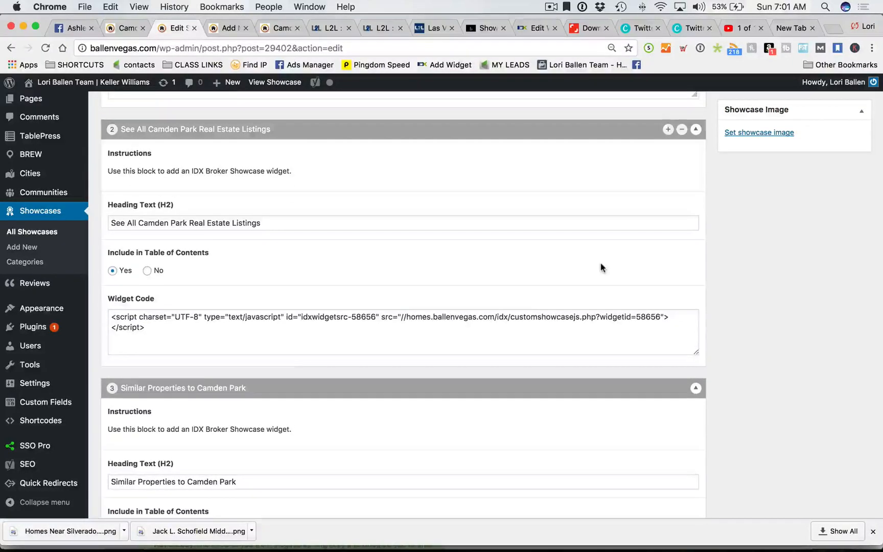
{"action": "scroll", "coordinate": [558, 263], "scroll_direction": "down", "scroll_amount": 7}
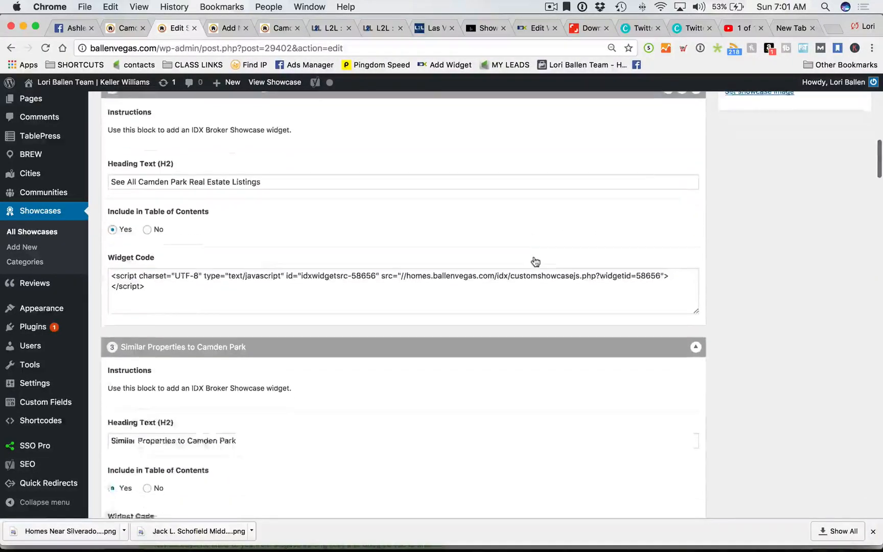
{"action": "scroll", "coordinate": [531, 262], "scroll_direction": "down", "scroll_amount": 2}
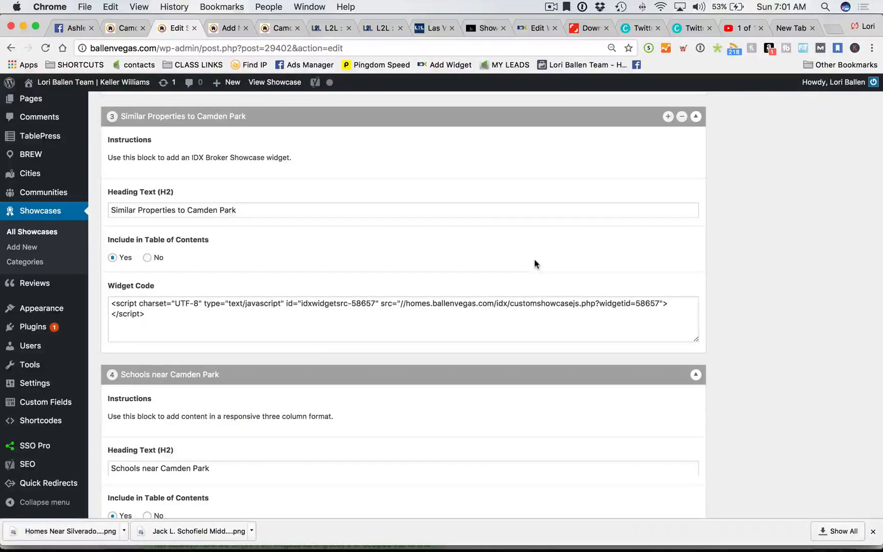
{"action": "scroll", "coordinate": [535, 264], "scroll_direction": "down", "scroll_amount": 1}
{"action": "scroll", "coordinate": [534, 264], "scroll_direction": "down", "scroll_amount": 10}
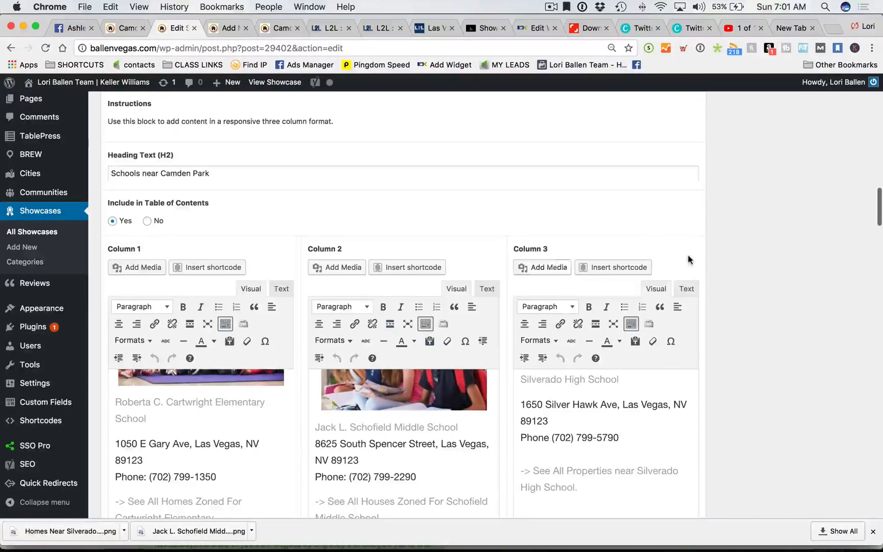
{"action": "scroll", "coordinate": [830, 303], "scroll_direction": "down", "scroll_amount": 2}
{"action": "scroll", "coordinate": [310, 406], "scroll_direction": "up", "scroll_amount": 2}
{"action": "scroll", "coordinate": [309, 406], "scroll_direction": "up", "scroll_amount": 5}
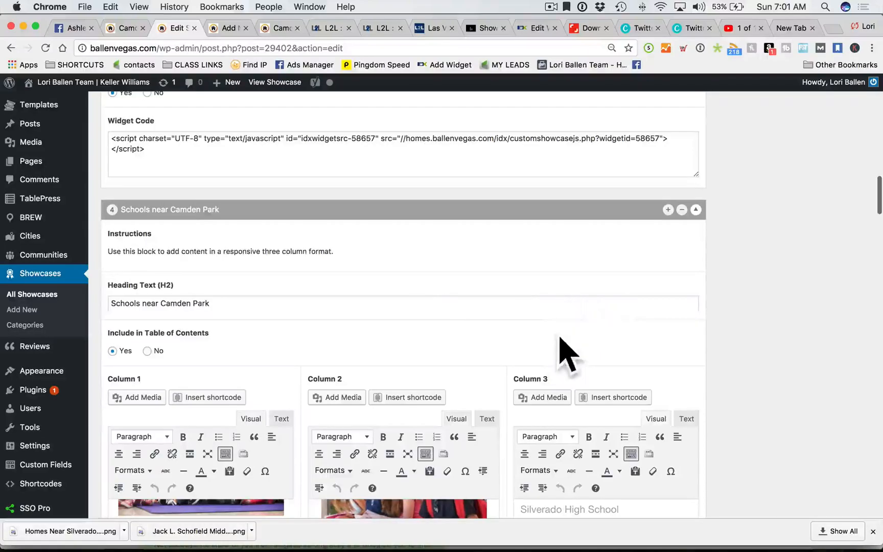
{"action": "scroll", "coordinate": [573, 355], "scroll_direction": "down", "scroll_amount": 8}
{"action": "scroll", "coordinate": [453, 323], "scroll_direction": "up", "scroll_amount": 4}
{"action": "scroll", "coordinate": [552, 321], "scroll_direction": "up", "scroll_amount": 4}
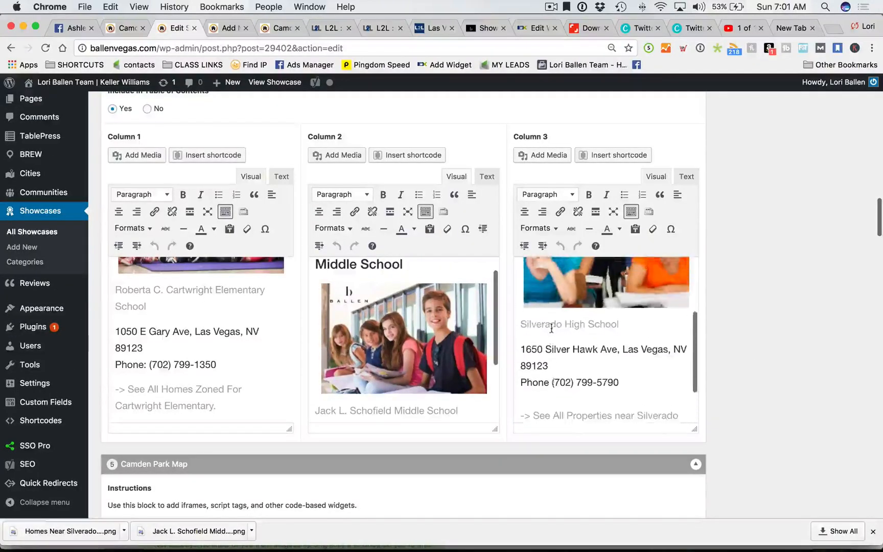
{"action": "scroll", "coordinate": [409, 328], "scroll_direction": "up", "scroll_amount": 1}
{"action": "scroll", "coordinate": [203, 332], "scroll_direction": "up", "scroll_amount": 3}
{"action": "scroll", "coordinate": [190, 339], "scroll_direction": "down", "scroll_amount": 6}
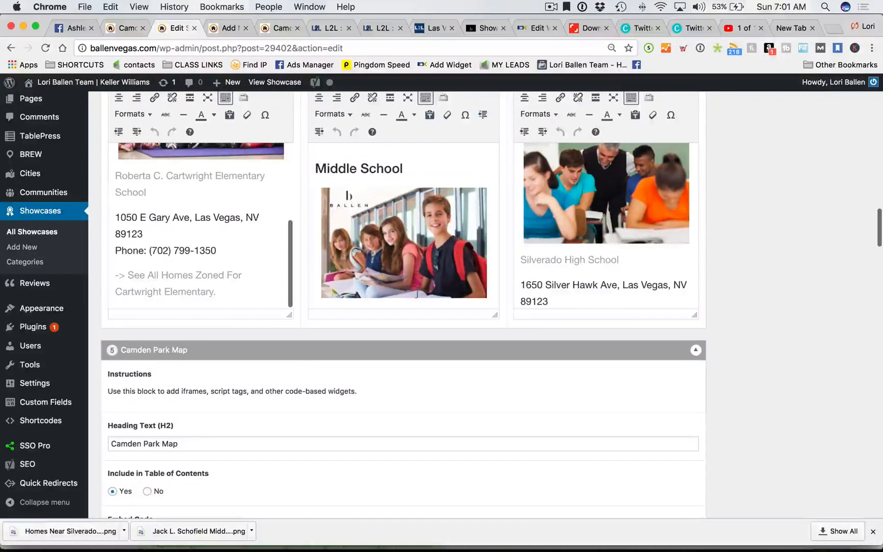
{"action": "scroll", "coordinate": [546, 258], "scroll_direction": "down", "scroll_amount": 4}
{"action": "scroll", "coordinate": [418, 270], "scroll_direction": "down", "scroll_amount": 3}
{"action": "scroll", "coordinate": [416, 284], "scroll_direction": "down", "scroll_amount": 3}
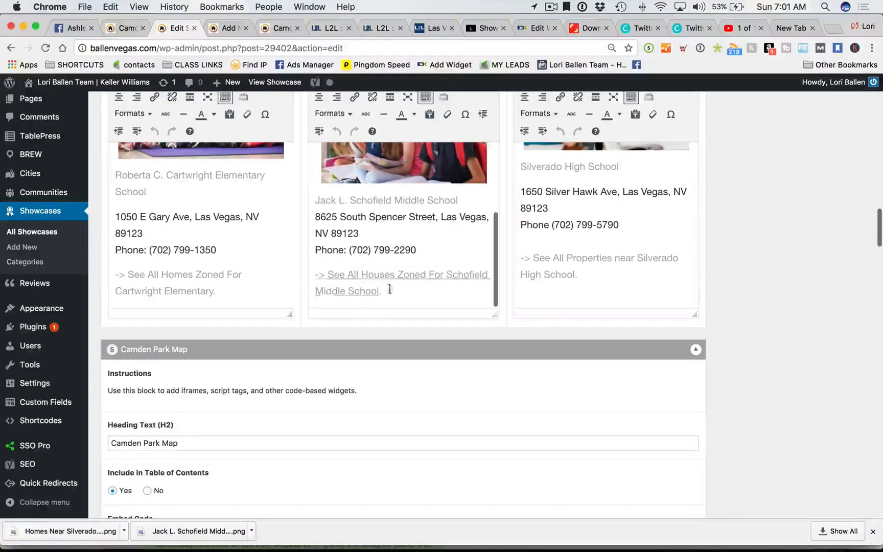
{"action": "scroll", "coordinate": [785, 353], "scroll_direction": "down", "scroll_amount": 1}
{"action": "scroll", "coordinate": [784, 353], "scroll_direction": "down", "scroll_amount": 6}
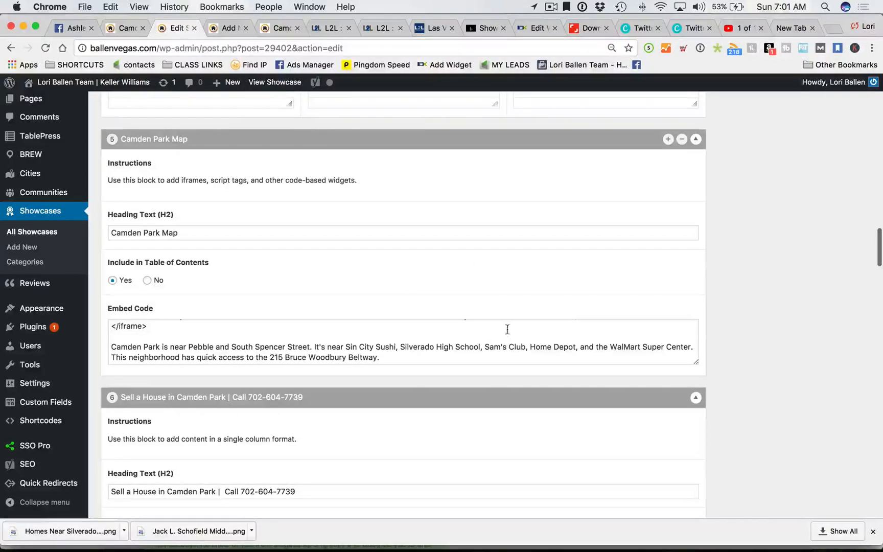
{"action": "scroll", "coordinate": [508, 330], "scroll_direction": "down", "scroll_amount": 7}
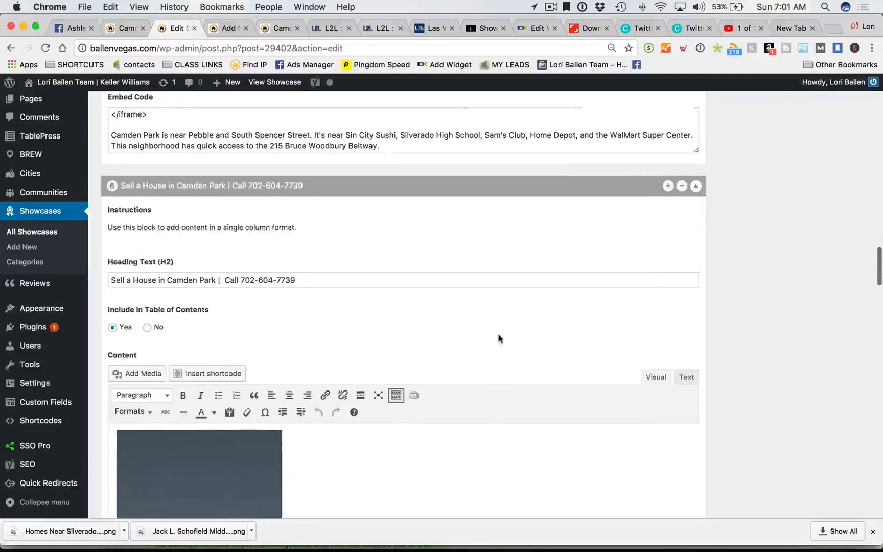
{"action": "scroll", "coordinate": [499, 338], "scroll_direction": "down", "scroll_amount": 3}
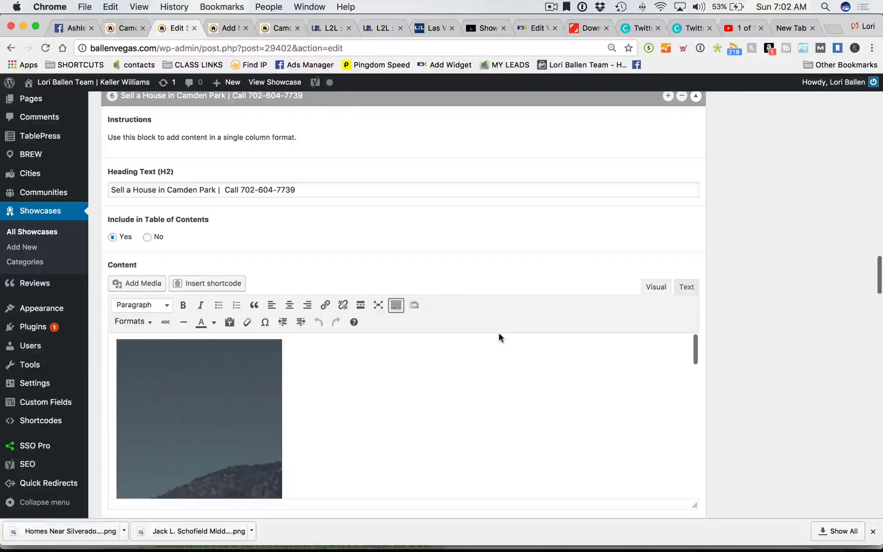
{"action": "scroll", "coordinate": [512, 335], "scroll_direction": "down", "scroll_amount": 4}
{"action": "scroll", "coordinate": [729, 339], "scroll_direction": "down", "scroll_amount": 5}
{"action": "scroll", "coordinate": [731, 341], "scroll_direction": "down", "scroll_amount": 11}
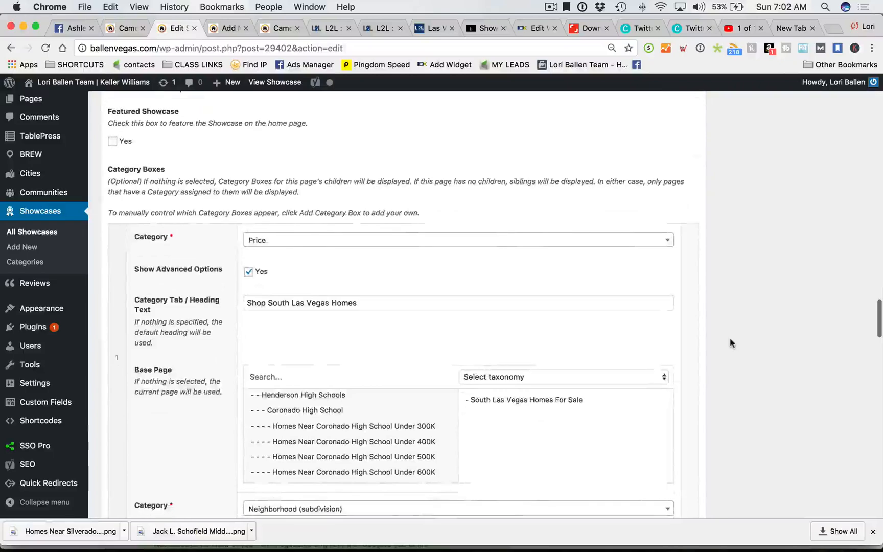
{"action": "scroll", "coordinate": [731, 343], "scroll_direction": "up", "scroll_amount": 3}
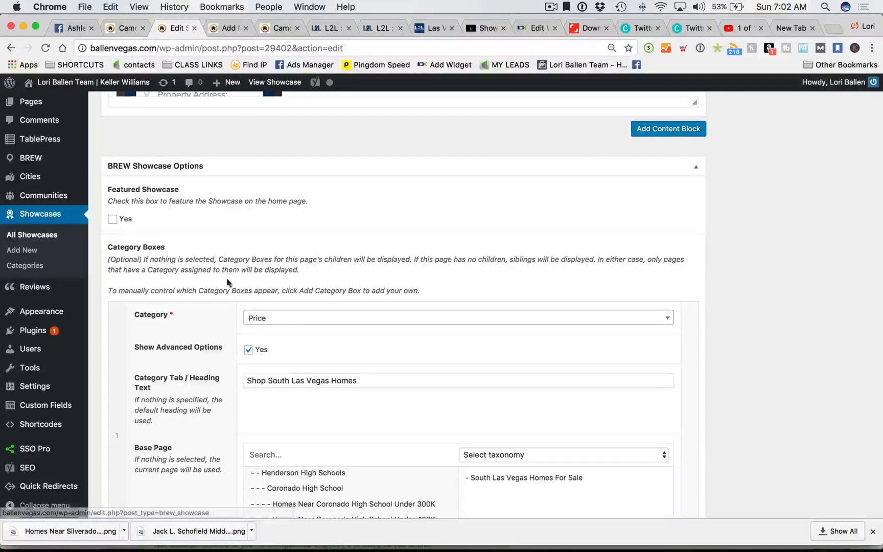
{"action": "scroll", "coordinate": [233, 284], "scroll_direction": "down", "scroll_amount": 2}
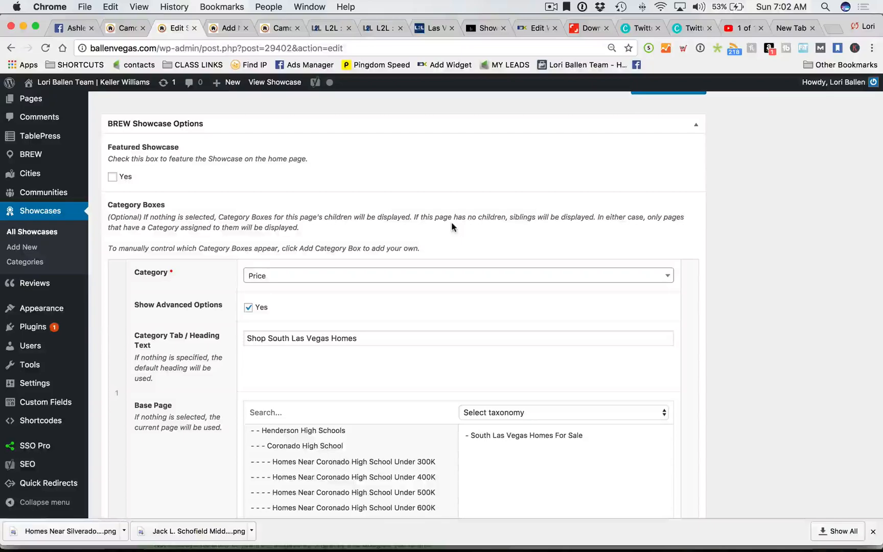
{"action": "scroll", "coordinate": [452, 224], "scroll_direction": "down", "scroll_amount": 1}
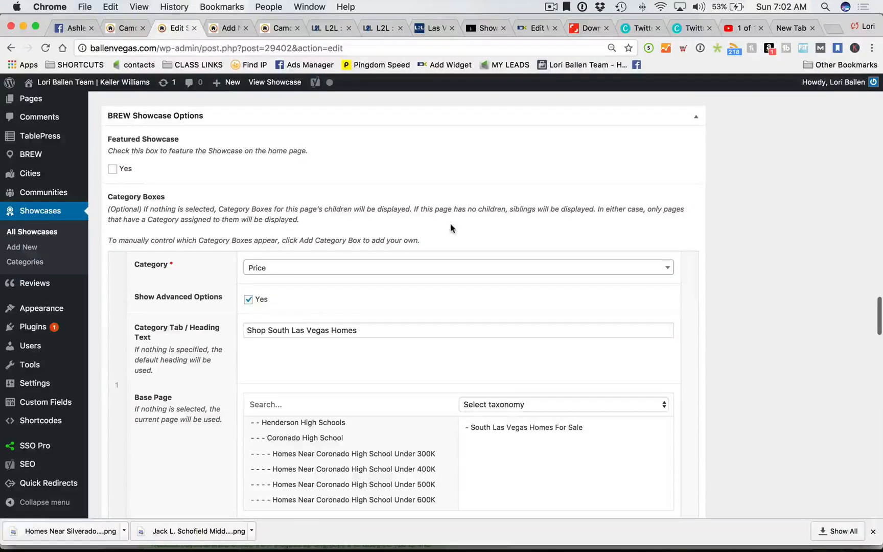
{"action": "scroll", "coordinate": [442, 230], "scroll_direction": "down", "scroll_amount": 5}
{"action": "scroll", "coordinate": [442, 230], "scroll_direction": "down", "scroll_amount": 10}
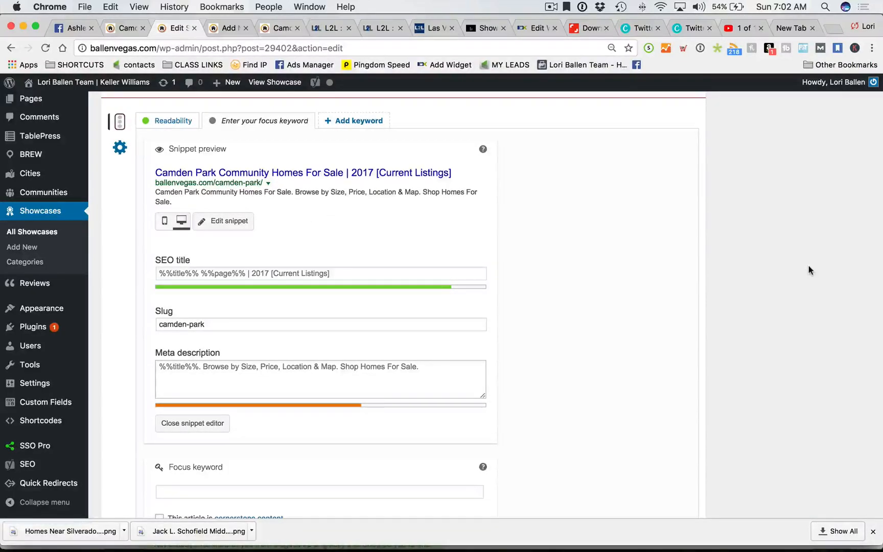
{"action": "scroll", "coordinate": [786, 282], "scroll_direction": "up", "scroll_amount": 15}
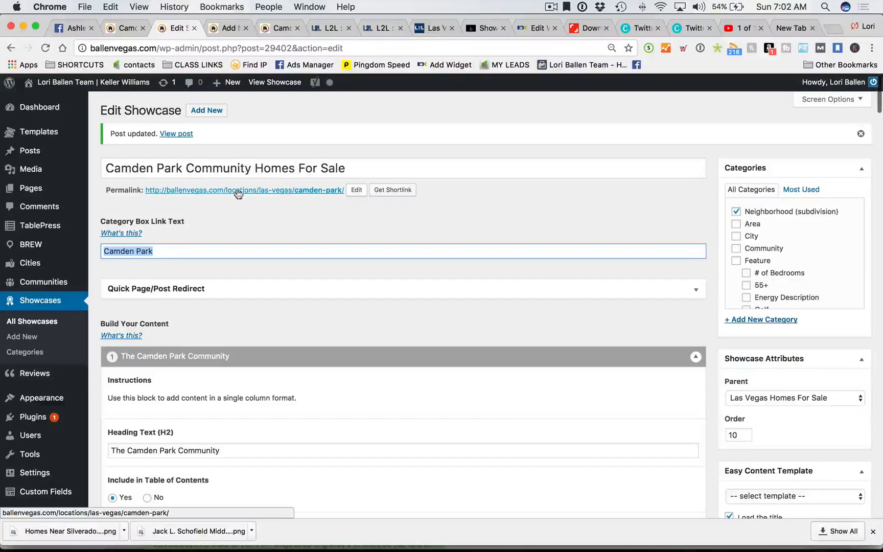
{"action": "scroll", "coordinate": [538, 265], "scroll_direction": "down", "scroll_amount": 15}
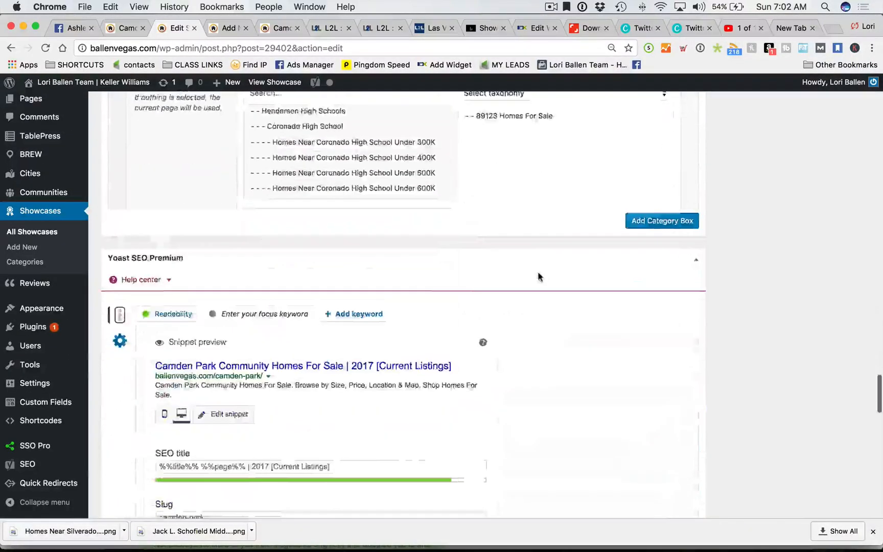
{"action": "scroll", "coordinate": [537, 278], "scroll_direction": "down", "scroll_amount": 5}
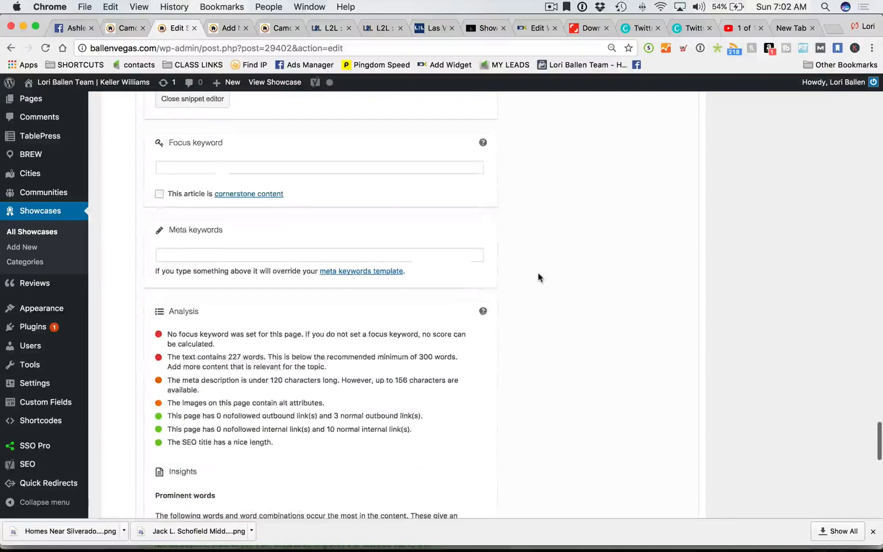
- Select the focus keyword field, then go to the Shutterstock solar-panel image download tab
{"action": "left_click", "coordinate": [197, 166]}
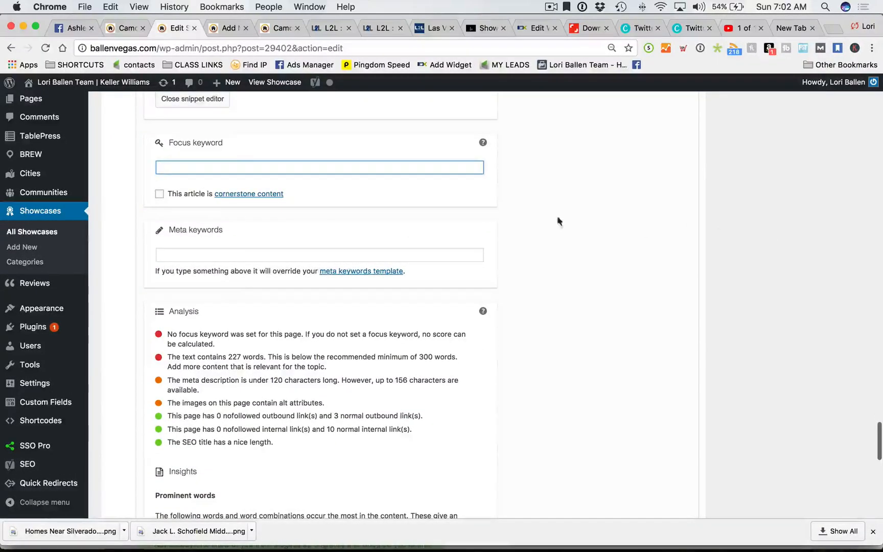
{"action": "scroll", "coordinate": [680, 239], "scroll_direction": "down", "scroll_amount": 10}
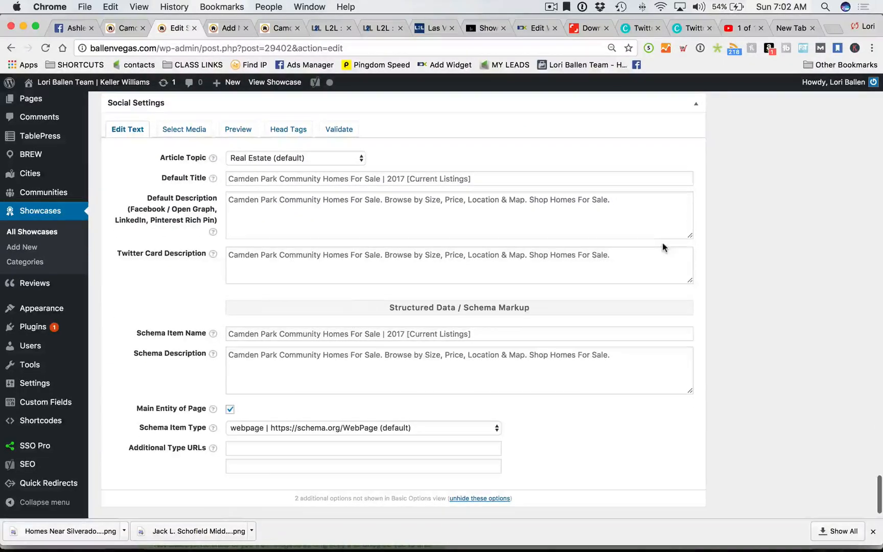
{"action": "scroll", "coordinate": [663, 242], "scroll_direction": "up", "scroll_amount": 1}
{"action": "scroll", "coordinate": [659, 246], "scroll_direction": "down", "scroll_amount": 1}
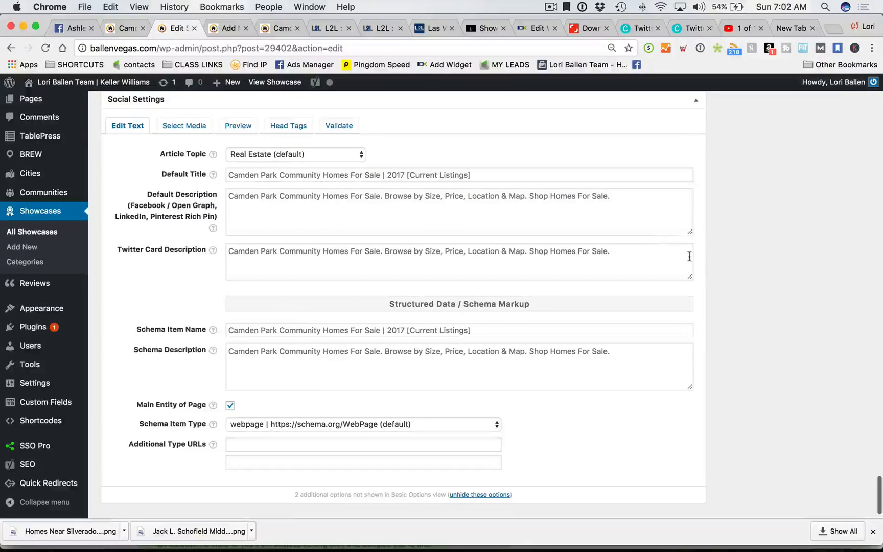
{"action": "scroll", "coordinate": [695, 243], "scroll_direction": "up", "scroll_amount": 5}
{"action": "scroll", "coordinate": [697, 247], "scroll_direction": "down", "scroll_amount": 3}
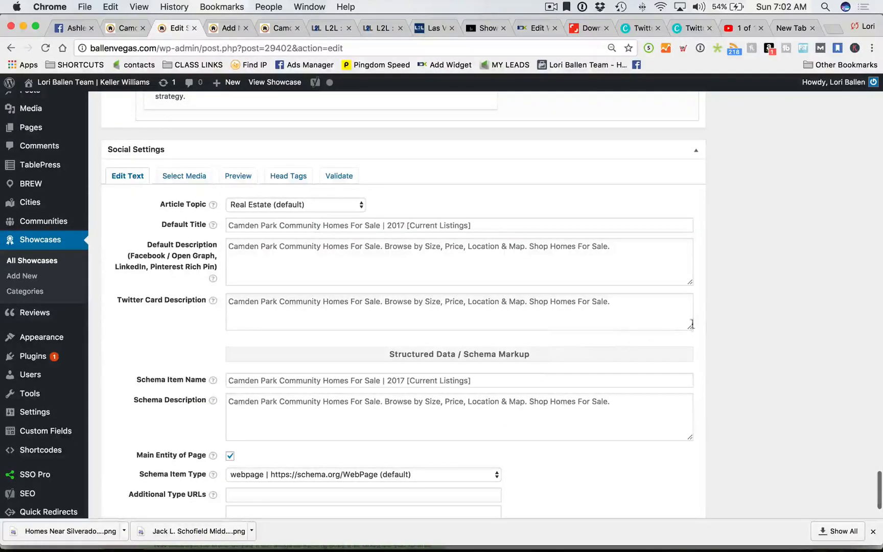
{"action": "scroll", "coordinate": [692, 324], "scroll_direction": "up", "scroll_amount": 20}
{"action": "scroll", "coordinate": [694, 327], "scroll_direction": "up", "scroll_amount": 7}
{"action": "scroll", "coordinate": [653, 322], "scroll_direction": "down", "scroll_amount": 8}
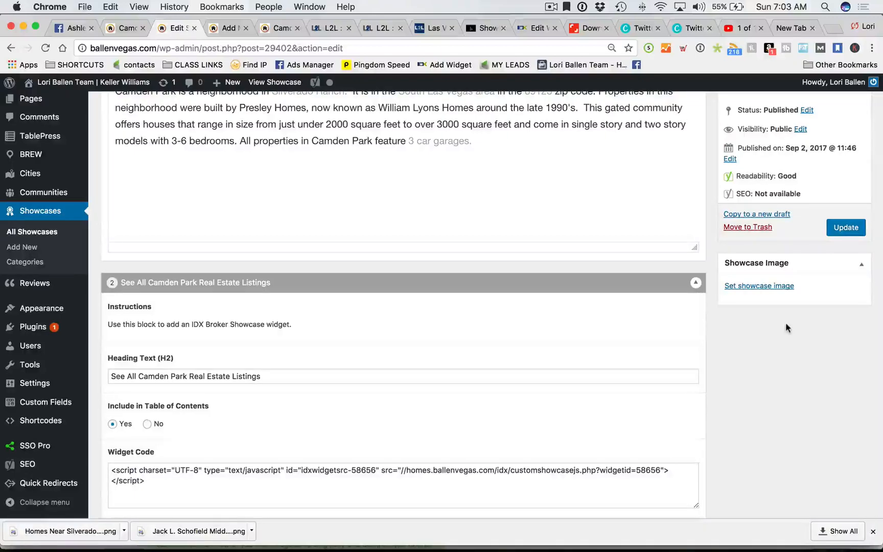
{"action": "scroll", "coordinate": [692, 320], "scroll_direction": "up", "scroll_amount": 1}
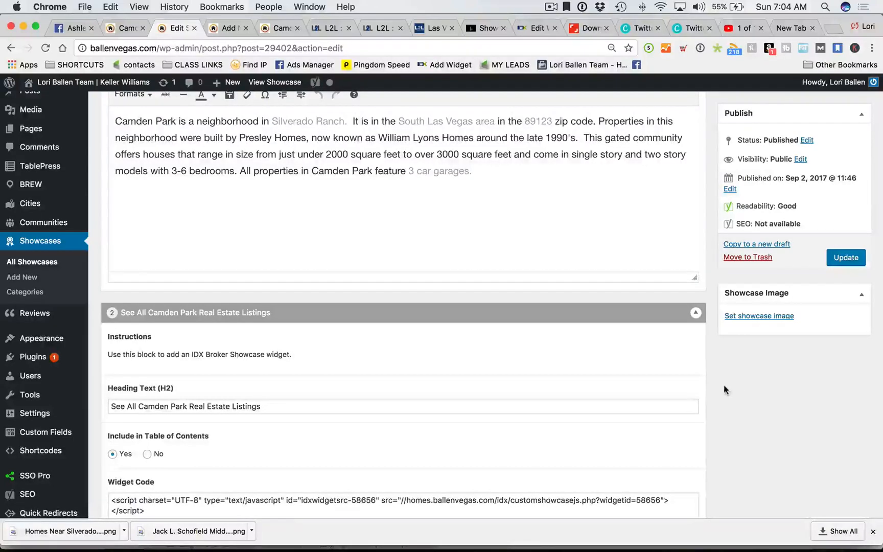
{"action": "left_click", "coordinate": [588, 28]}
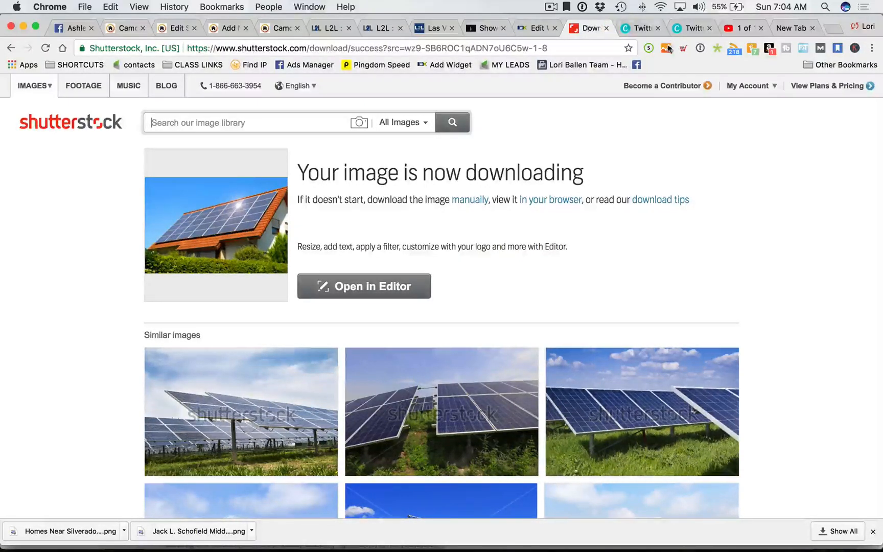
- On the Arlington Ranch design, move the 'Homes with Solar Panels' title slightly down-left
{"action": "left_click", "coordinate": [644, 28]}
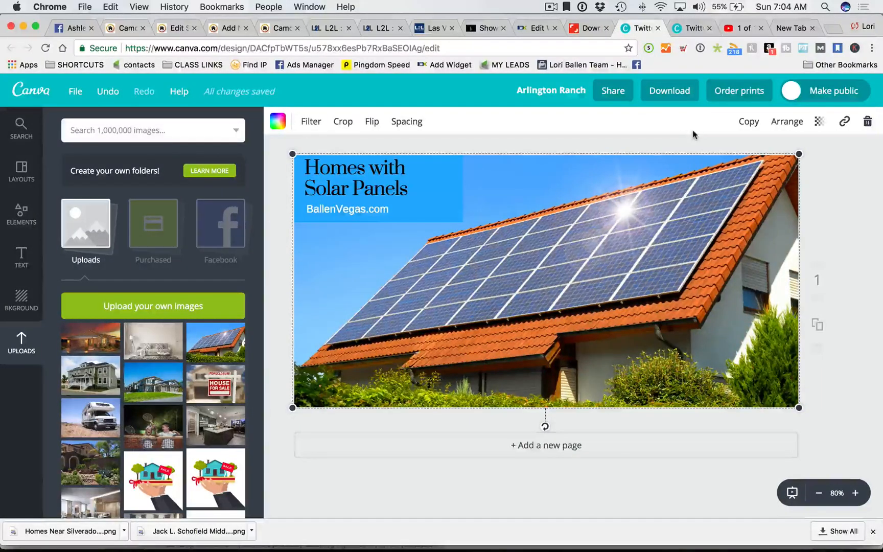
{"action": "left_click", "coordinate": [852, 222]}
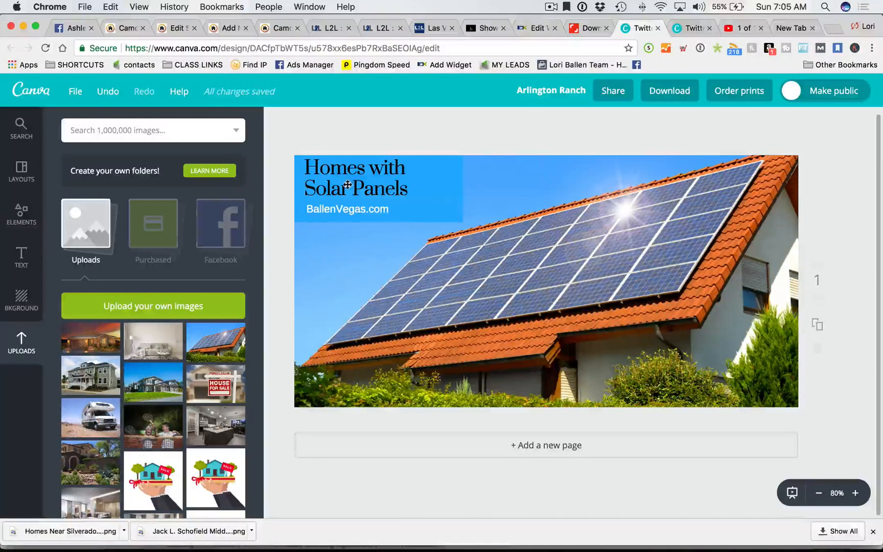
{"action": "left_click_drag", "start_coordinate": [348, 185], "coordinate": [347, 189]}
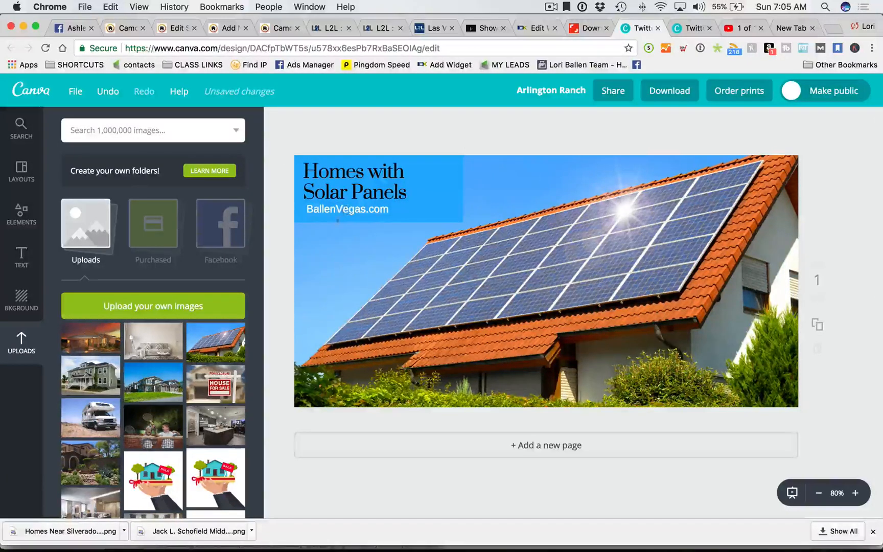
- Dismiss the design-downloading notice and open the Canva home page in a new tab
{"action": "left_click", "coordinate": [686, 29]}
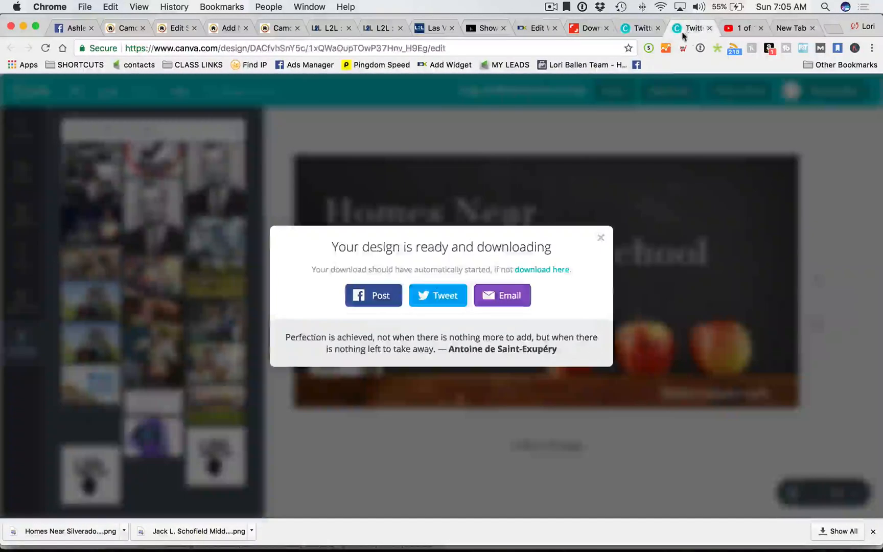
{"action": "left_click", "coordinate": [602, 238]}
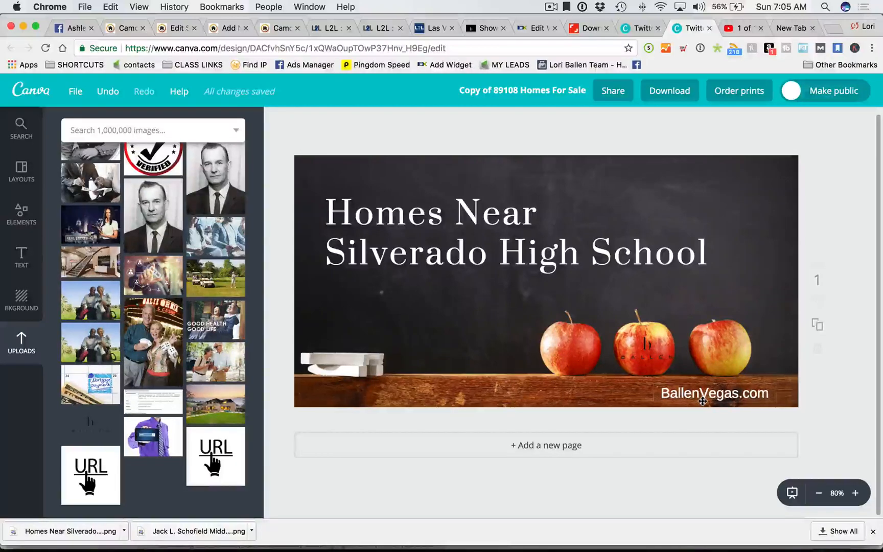
{"action": "right_click", "coordinate": [18, 93]}
{"action": "left_click", "coordinate": [42, 95]}
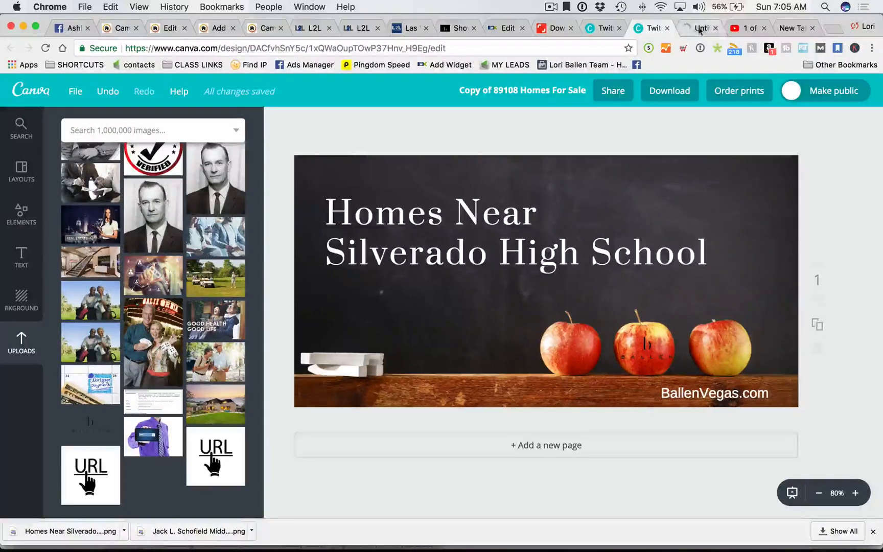
- From Create a design, start a new blank Twitter Post design
{"action": "left_click", "coordinate": [700, 29]}
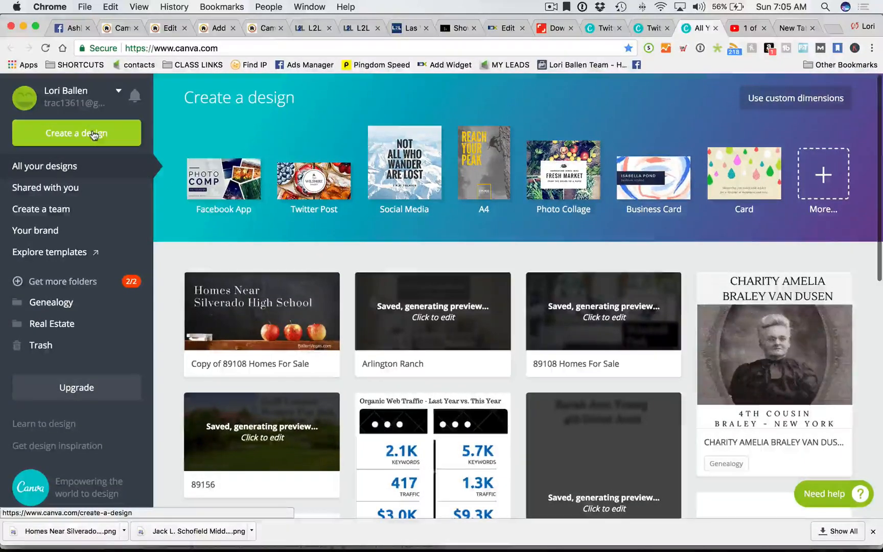
{"action": "left_click", "coordinate": [93, 134]}
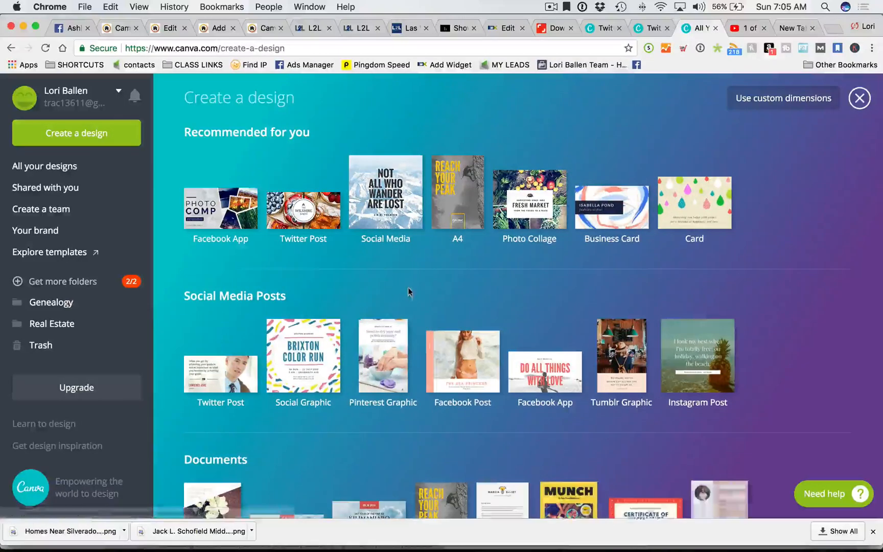
{"action": "left_click", "coordinate": [304, 210]}
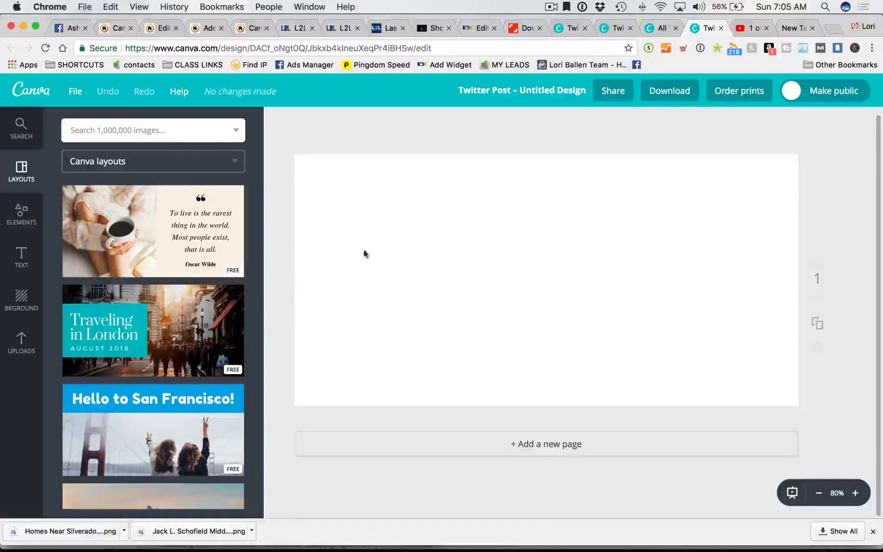
- Apply the Traveling in London layout to the Twitter Post and select its heading
{"action": "scroll", "coordinate": [219, 328], "scroll_direction": "down", "scroll_amount": 1}
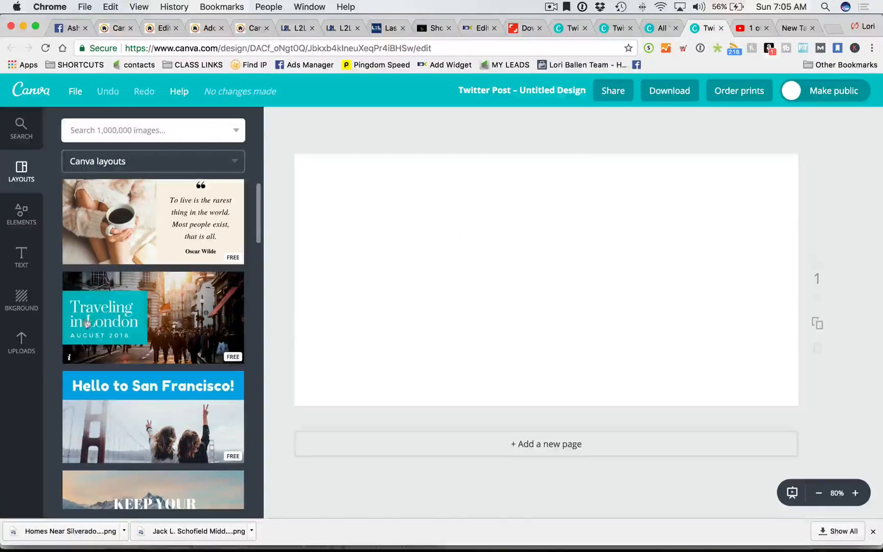
{"action": "left_click", "coordinate": [174, 326]}
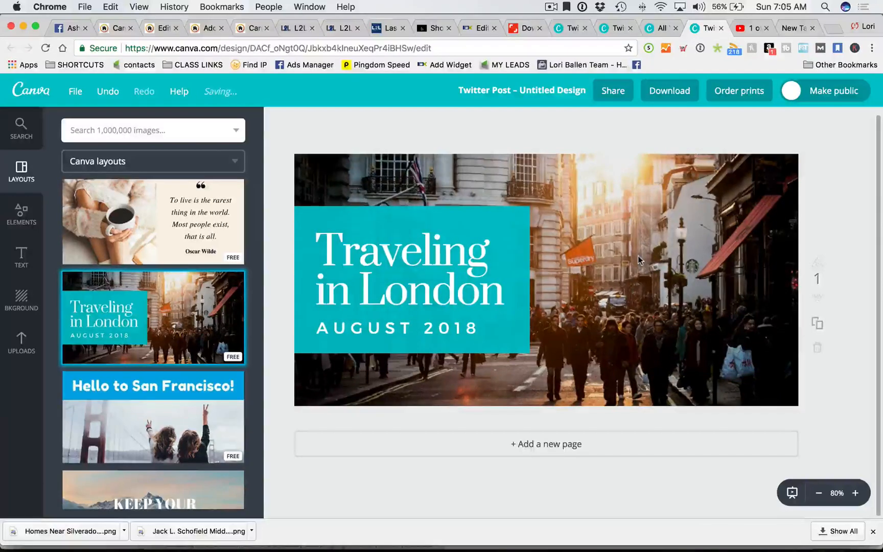
{"action": "left_click", "coordinate": [485, 238]}
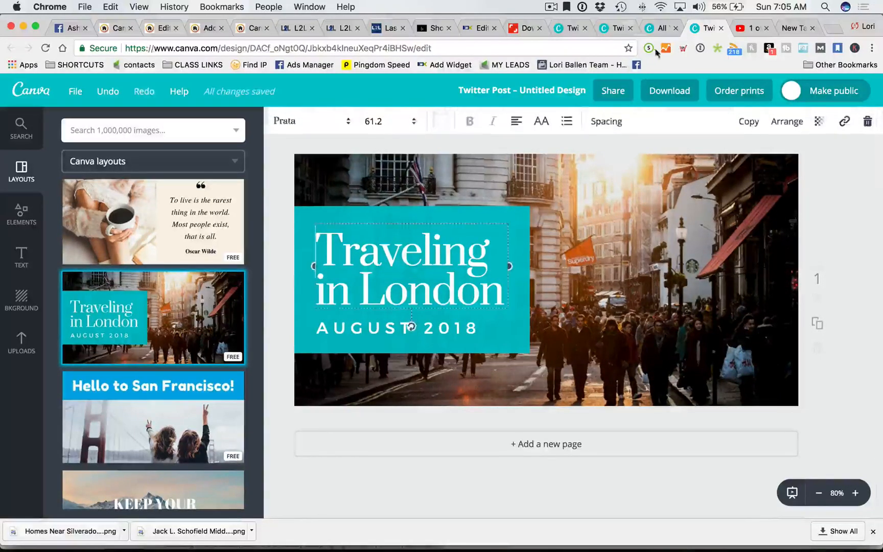
- Reorder and browse the open tabs, including the live Camden Park page, then return to the design
{"action": "left_click", "coordinate": [661, 28]}
{"action": "left_click_drag", "start_coordinate": [653, 28], "coordinate": [700, 28]}
{"action": "left_click", "coordinate": [613, 28]}
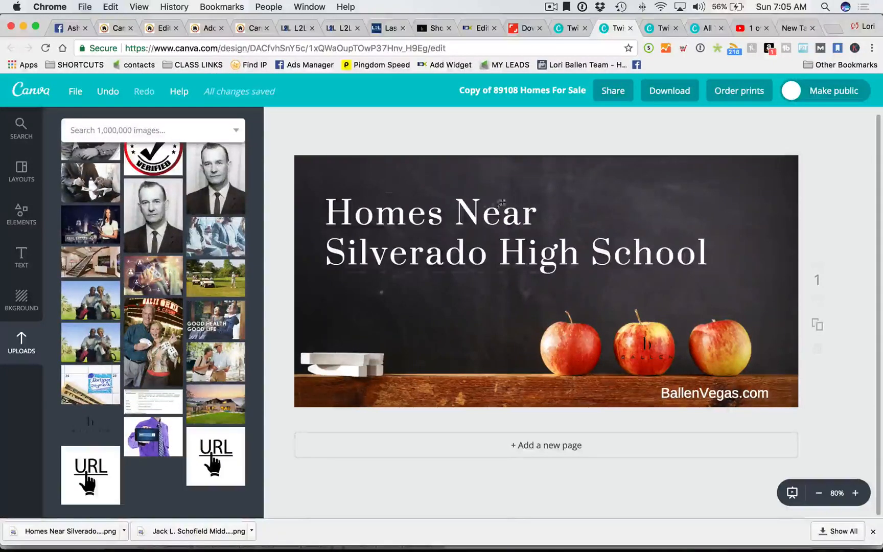
{"action": "left_click", "coordinate": [567, 28]}
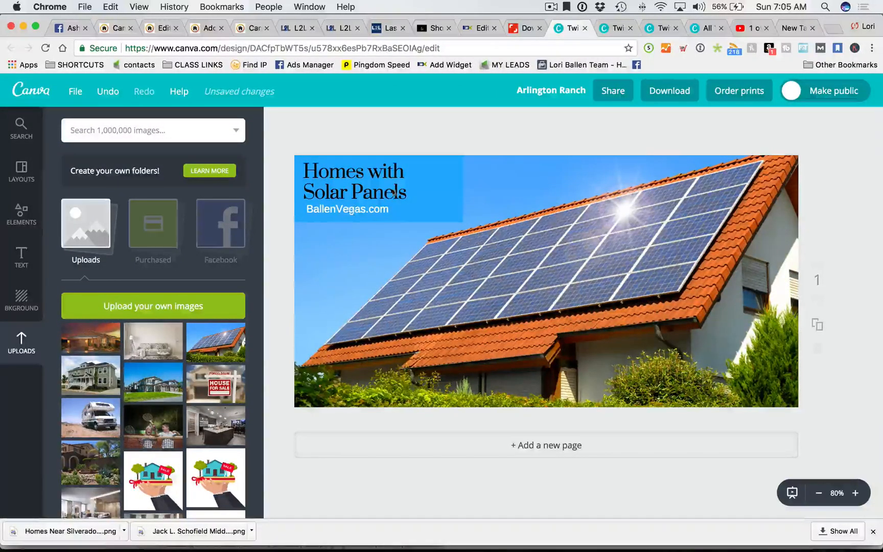
{"action": "left_click", "coordinate": [707, 28]}
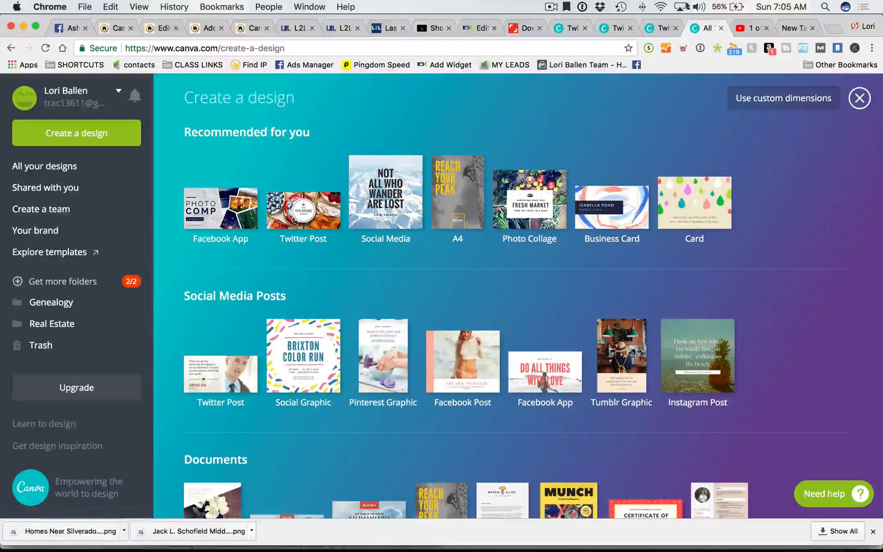
{"action": "left_click", "coordinate": [662, 28]}
{"action": "right_click", "coordinate": [117, 30]}
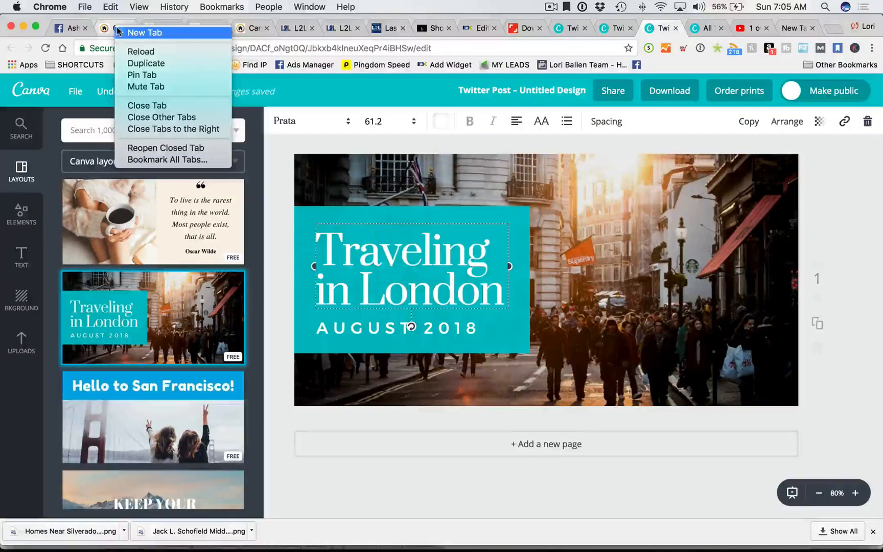
{"action": "left_click", "coordinate": [110, 30]}
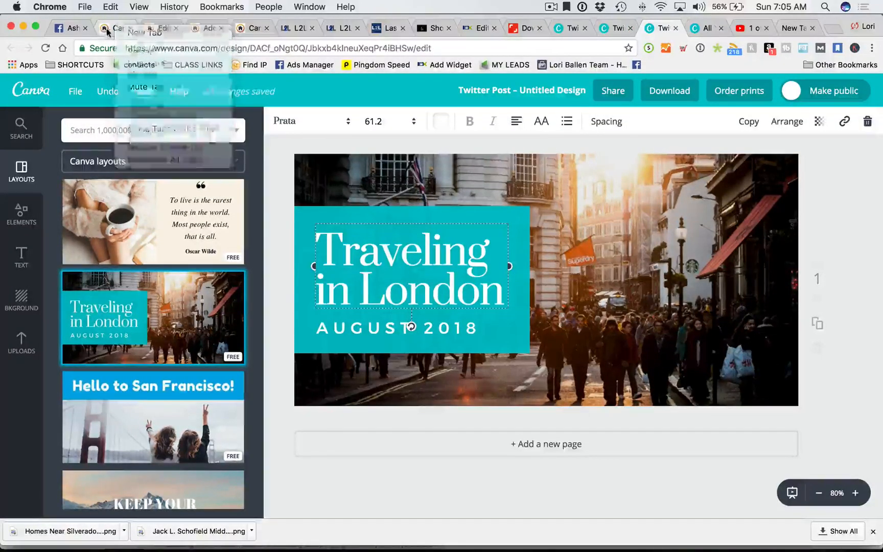
{"action": "left_click", "coordinate": [108, 30]}
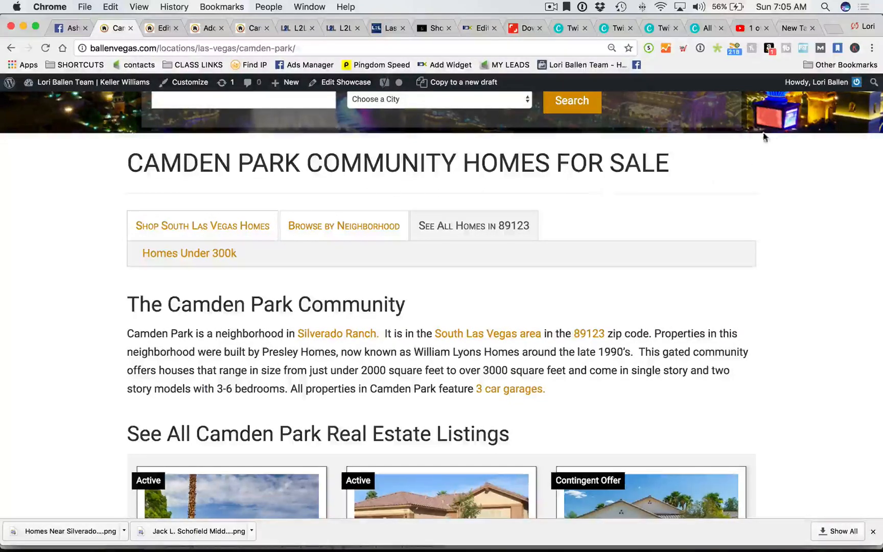
{"action": "left_click", "coordinate": [696, 33]}
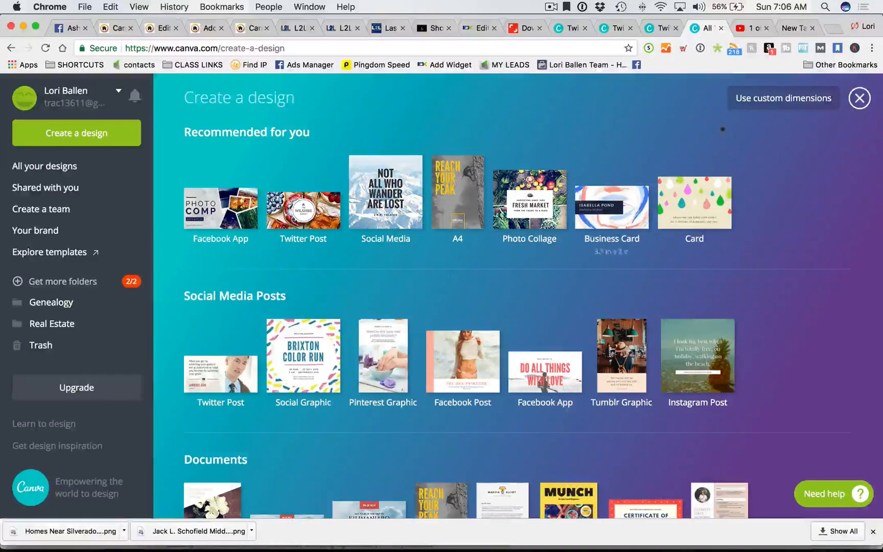
{"action": "left_click", "coordinate": [662, 28]}
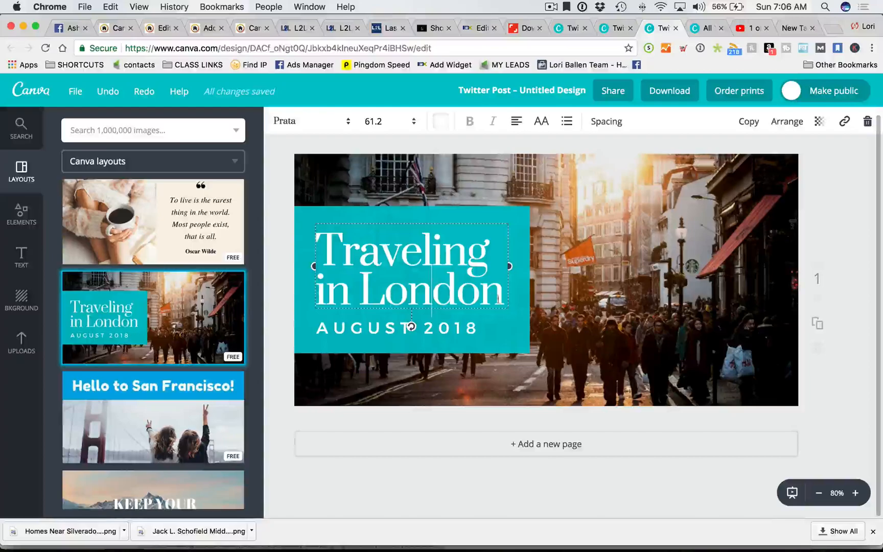
- Retitle the heading 'Camden Park' and remove the AUGUST 2018 date text
{"action": "key", "text": "super+a"}
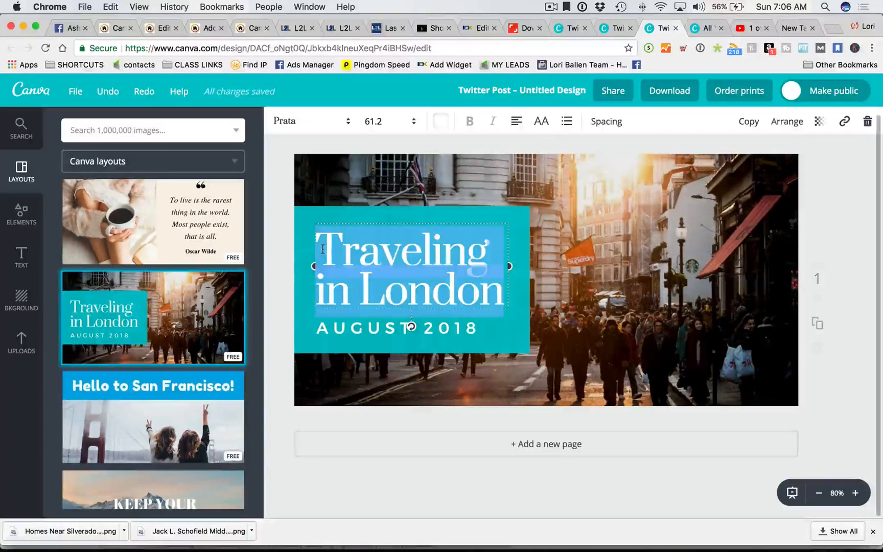
{"action": "type", "text": "Camden Park"}
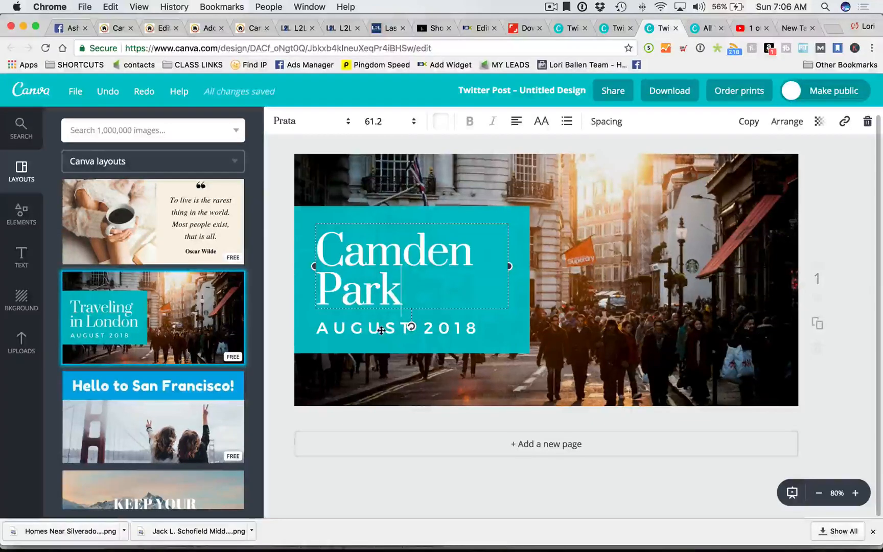
{"action": "left_click", "coordinate": [474, 329]}
{"action": "left_click_drag", "start_coordinate": [480, 328], "coordinate": [334, 329]}
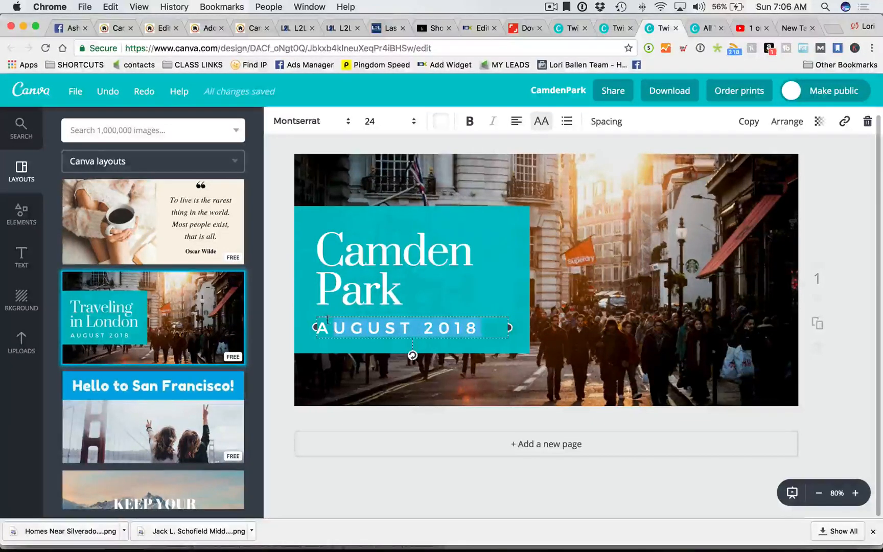
{"action": "type", "text": "BALL"}
{"action": "key", "text": "BackSpace"}
{"action": "key", "text": "BackSpace"}
{"action": "key", "text": "BackSpace"}
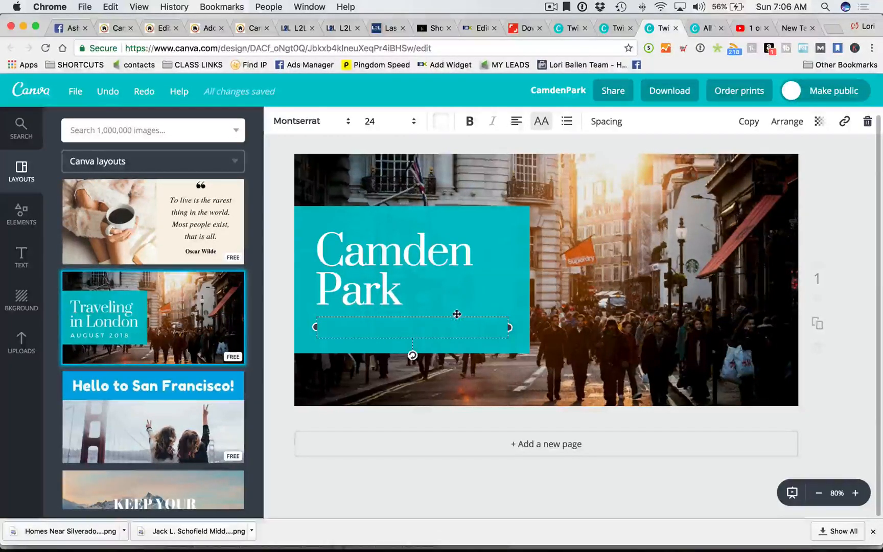
{"action": "left_click_drag", "start_coordinate": [452, 319], "coordinate": [480, 414]}
{"action": "left_click", "coordinate": [396, 422]}
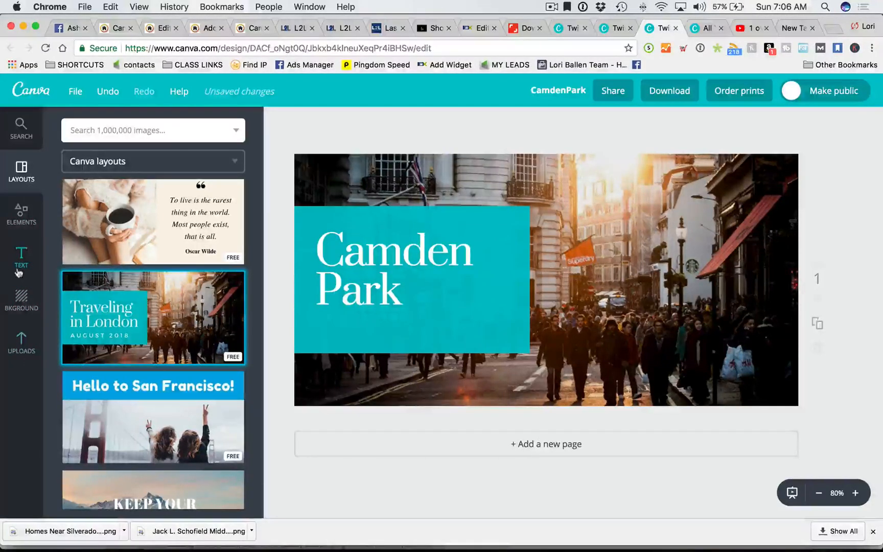
- Add a body text line 'BallenVegas.com' below the heading and align both texts
{"action": "left_click", "coordinate": [21, 255]}
{"action": "left_click_drag", "start_coordinate": [141, 261], "coordinate": [372, 327]}
{"action": "type", "text": "BallenVe"}
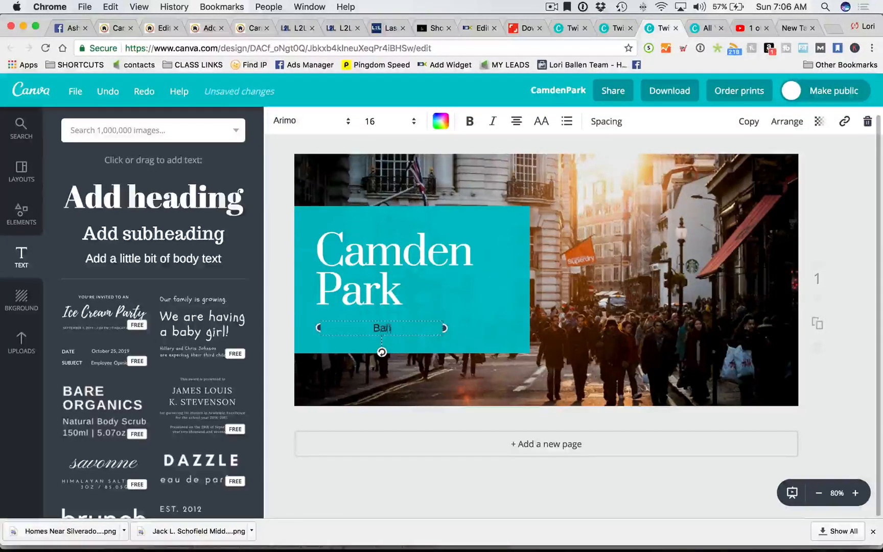
{"action": "type", "text": "gas.com"}
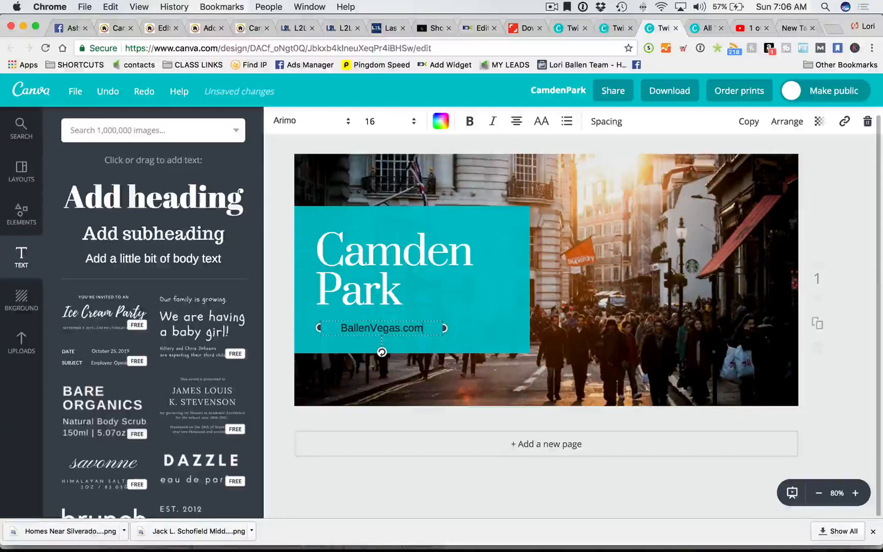
{"action": "left_click", "coordinate": [479, 295]}
{"action": "left_click_drag", "start_coordinate": [351, 328], "coordinate": [330, 327]}
{"action": "mouse_move", "coordinate": [370, 257]}
{"action": "left_mouse_down"}
{"action": "mouse_move", "coordinate": [353, 245]}
{"action": "mouse_move", "coordinate": [377, 247]}
{"action": "left_mouse_up"}
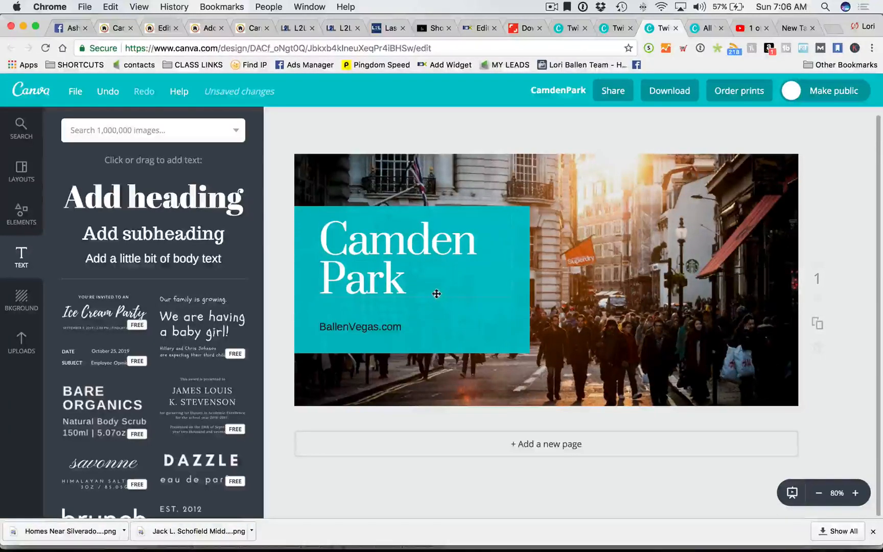
- Widen the letter spacing of the Camden Park heading
{"action": "left_click", "coordinate": [615, 124]}
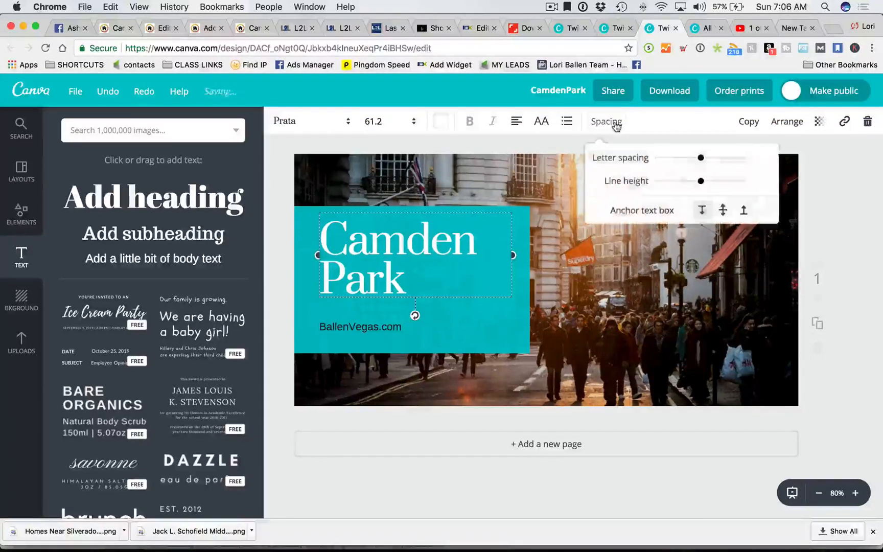
{"action": "left_click_drag", "start_coordinate": [673, 158], "coordinate": [686, 182]}
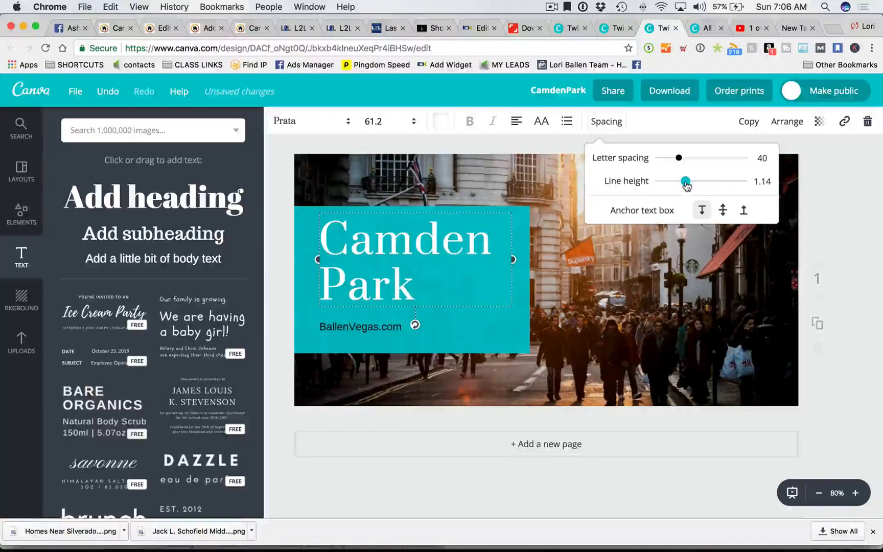
{"action": "left_click", "coordinate": [296, 218]}
- Make the BallenVegas.com text white and nudge it up and right
{"action": "left_click", "coordinate": [379, 327]}
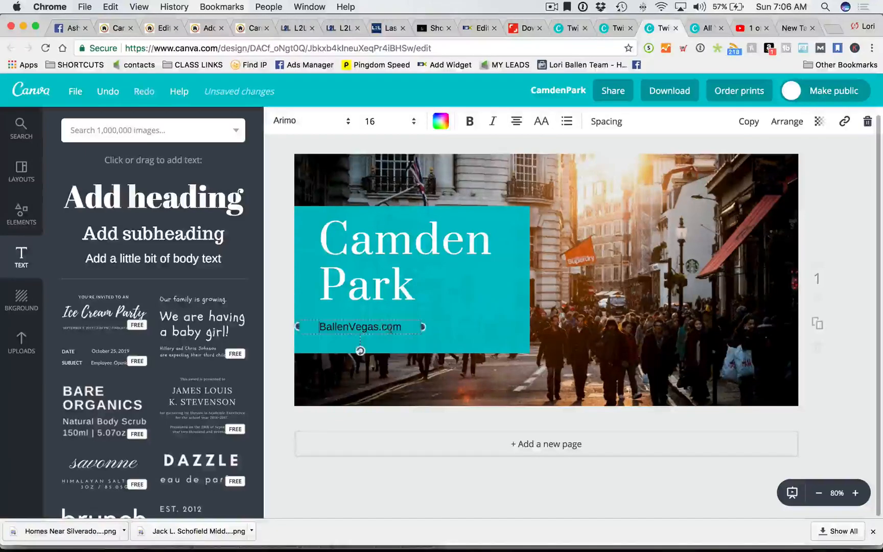
{"action": "left_click", "coordinate": [449, 127]}
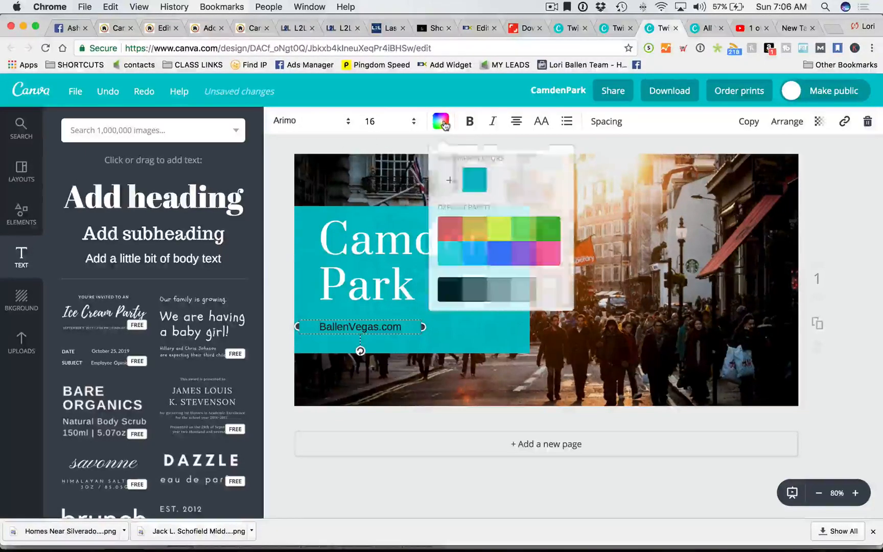
{"action": "left_click", "coordinate": [552, 289]}
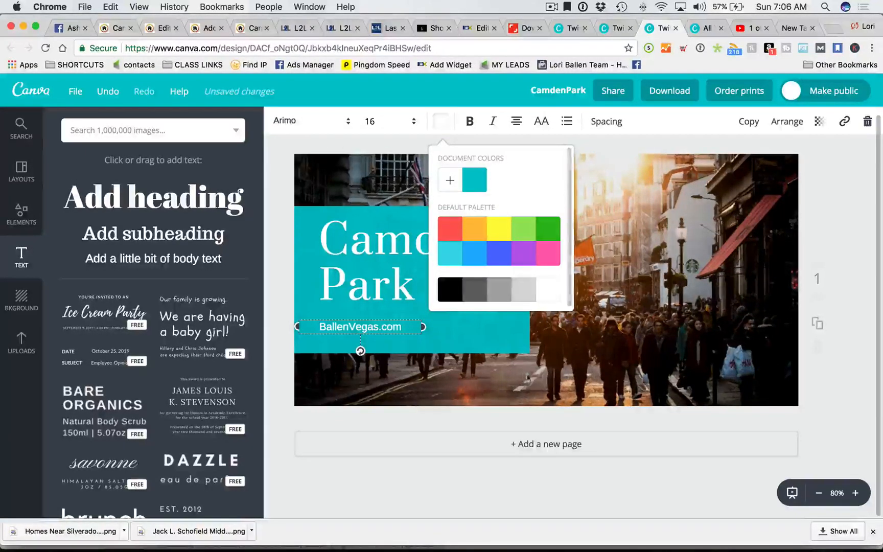
{"action": "left_click", "coordinate": [495, 347]}
{"action": "left_click", "coordinate": [350, 325]}
{"action": "left_click_drag", "start_coordinate": [350, 325], "coordinate": [356, 319]}
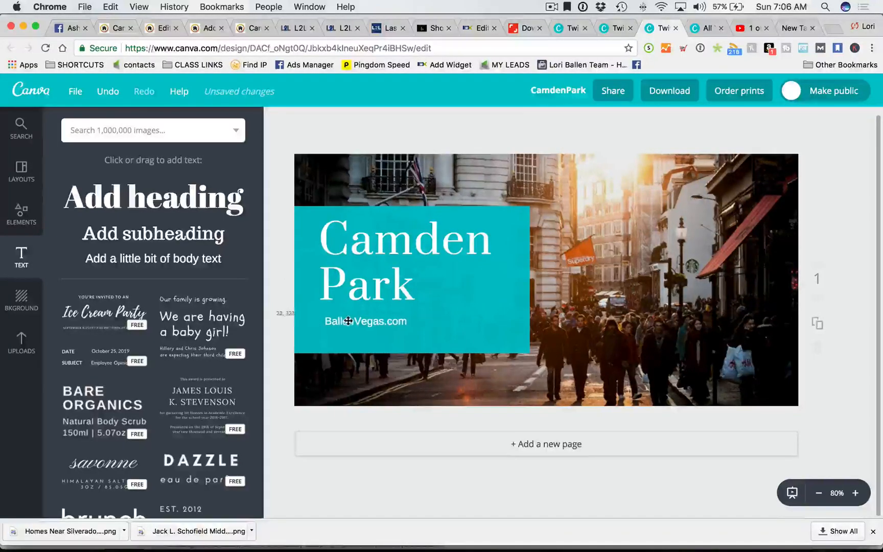
- Change the teal rectangle's colour to black
{"action": "left_click", "coordinate": [299, 225]}
{"action": "left_click", "coordinate": [278, 123]}
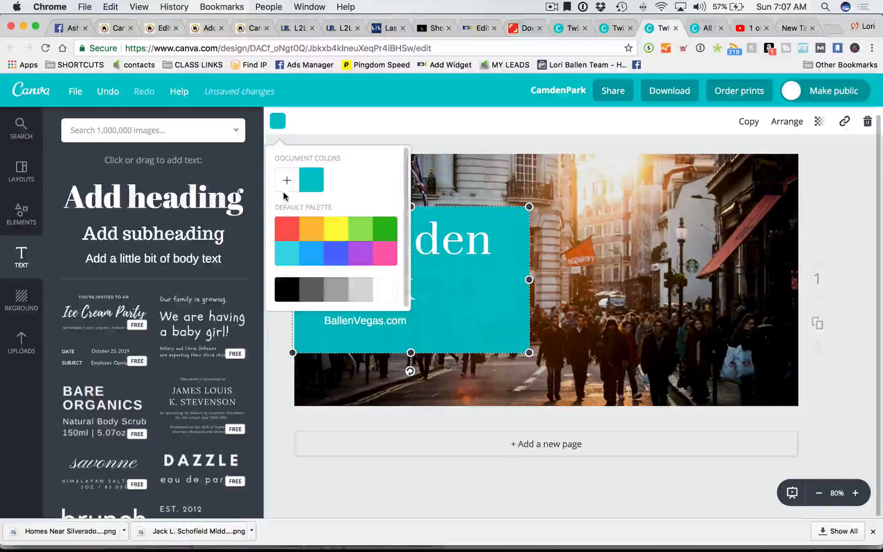
{"action": "left_click", "coordinate": [287, 296]}
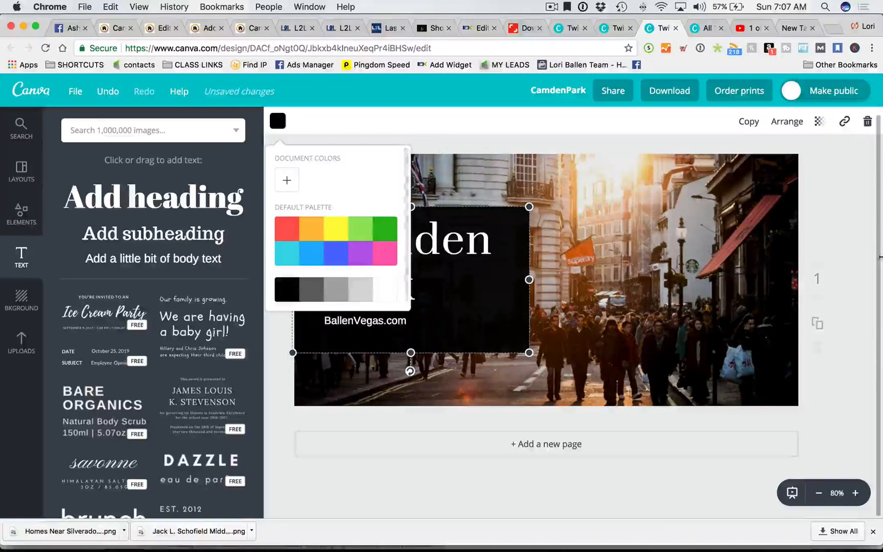
{"action": "left_click", "coordinate": [836, 260]}
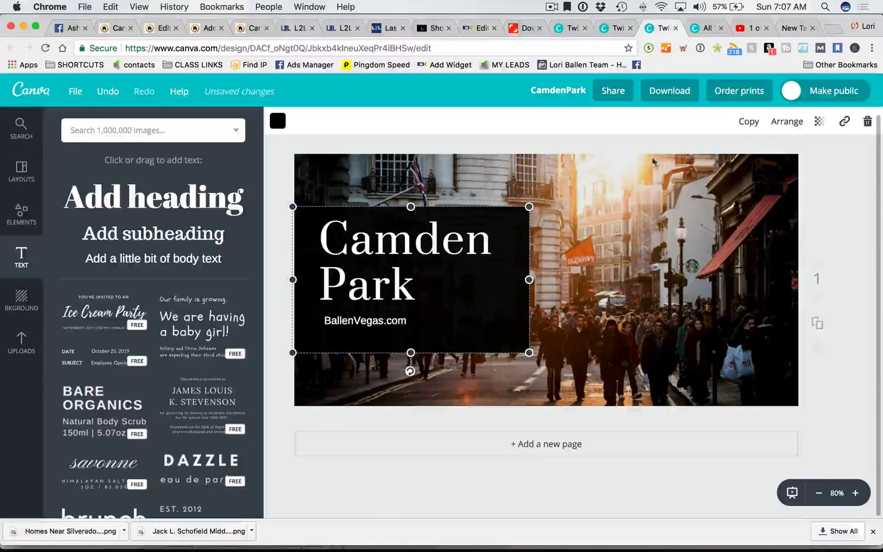
- Delete the street photo, then return to the Shutterstock download page
{"action": "left_click", "coordinate": [662, 250]}
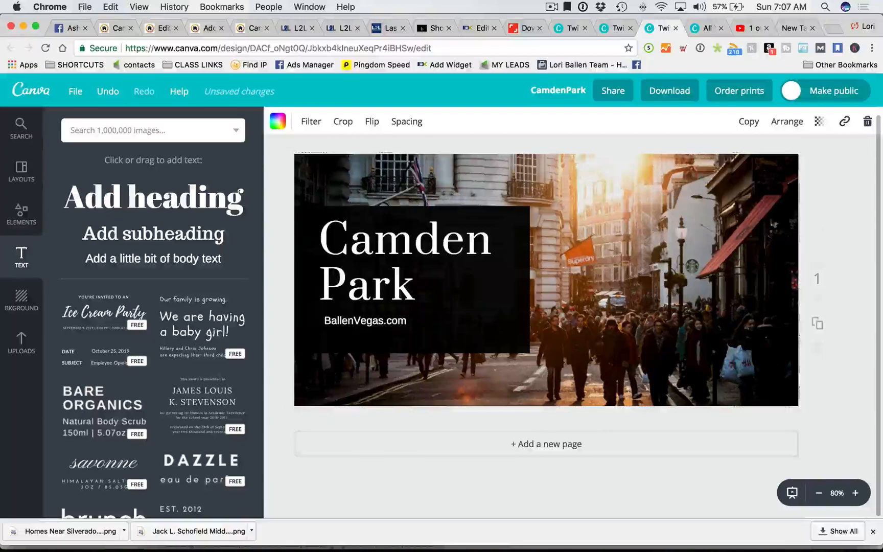
{"action": "key", "text": "Delete"}
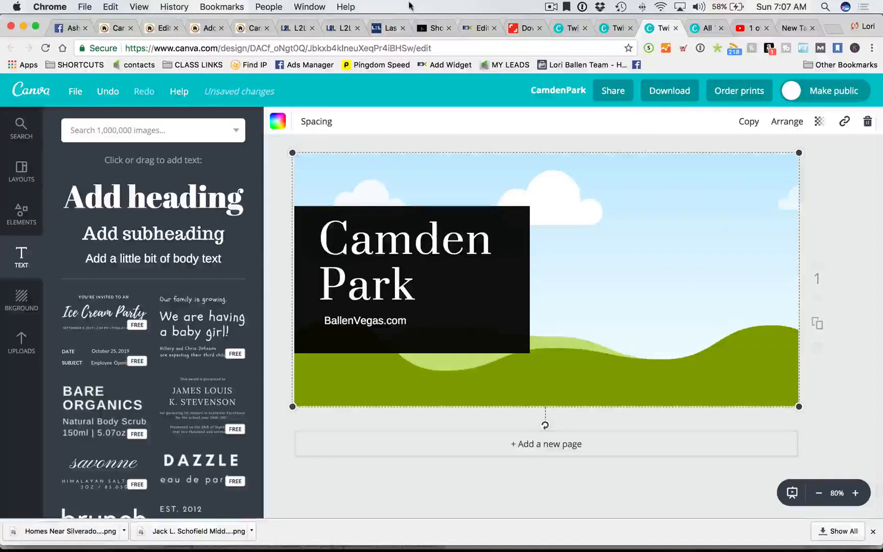
{"action": "left_click", "coordinate": [524, 27]}
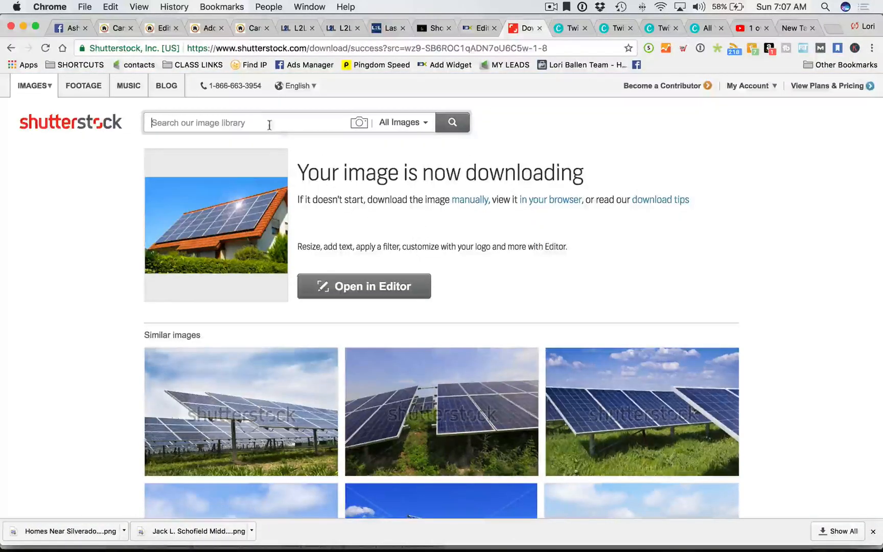
- Search Shutterstock for 'living room' and open the cabinet and lamp image
{"action": "type", "text": "living room"}
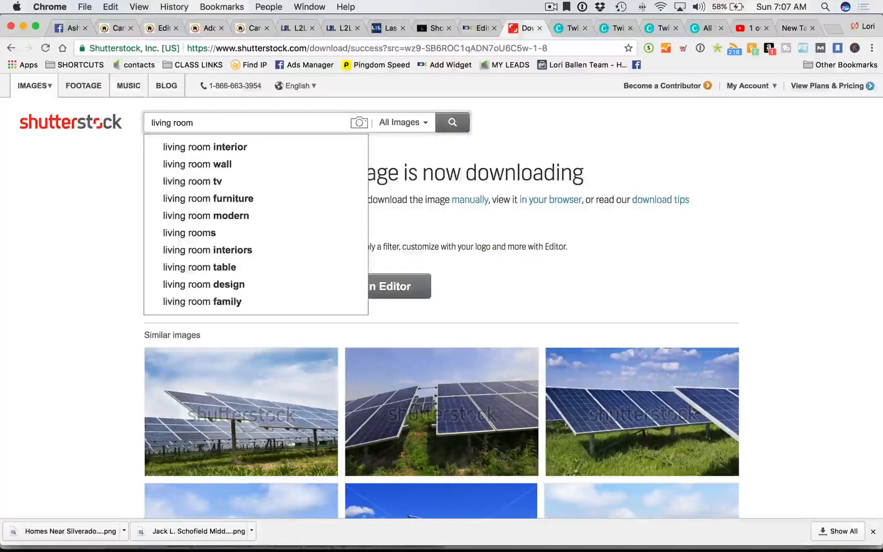
{"action": "key", "text": "Return"}
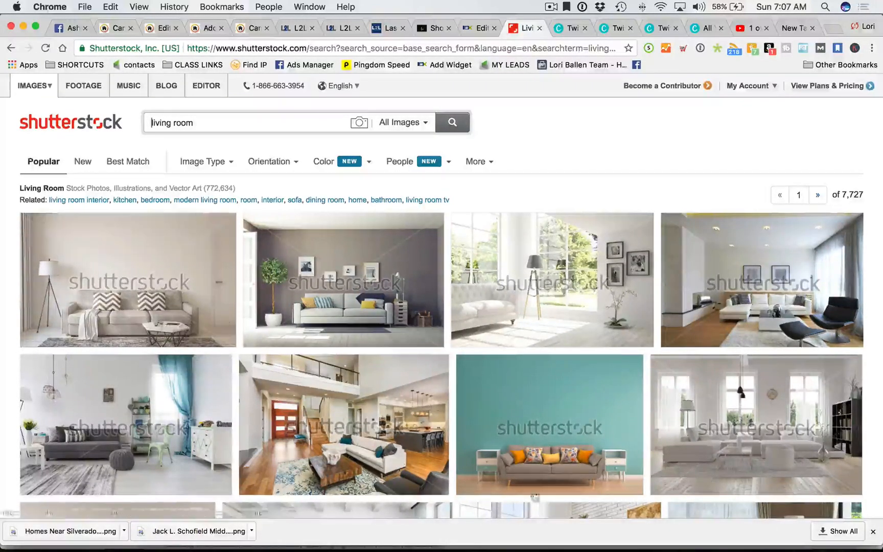
{"action": "scroll", "coordinate": [530, 402], "scroll_direction": "down", "scroll_amount": 1}
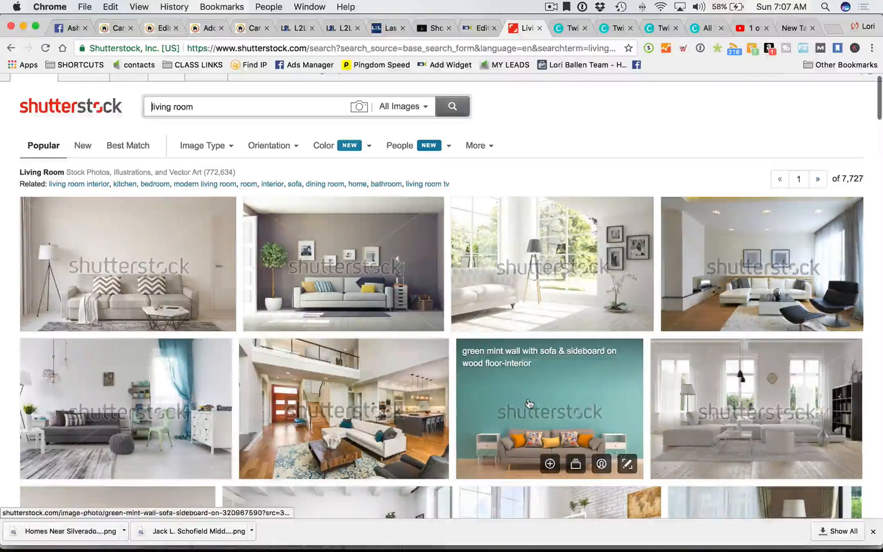
{"action": "scroll", "coordinate": [530, 403], "scroll_direction": "down", "scroll_amount": 3}
{"action": "scroll", "coordinate": [61, 328], "scroll_direction": "down", "scroll_amount": 5}
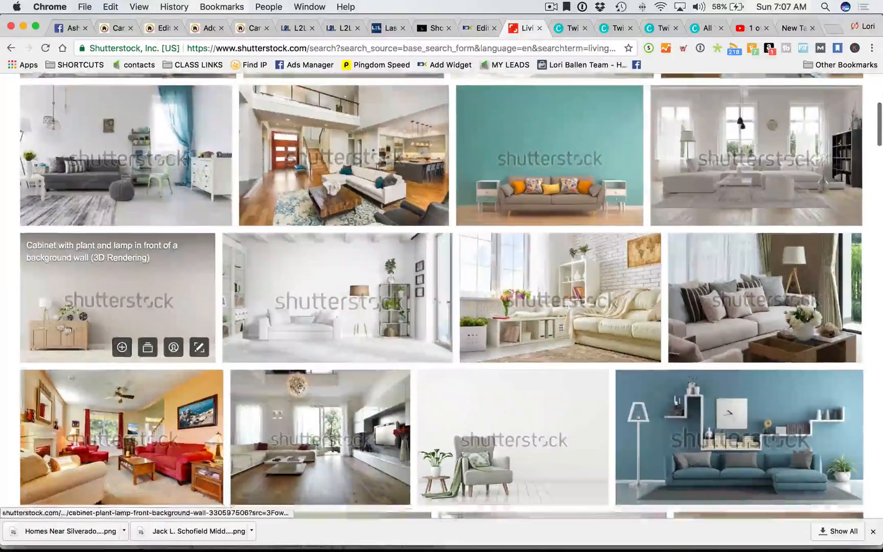
{"action": "left_click", "coordinate": [130, 280]}
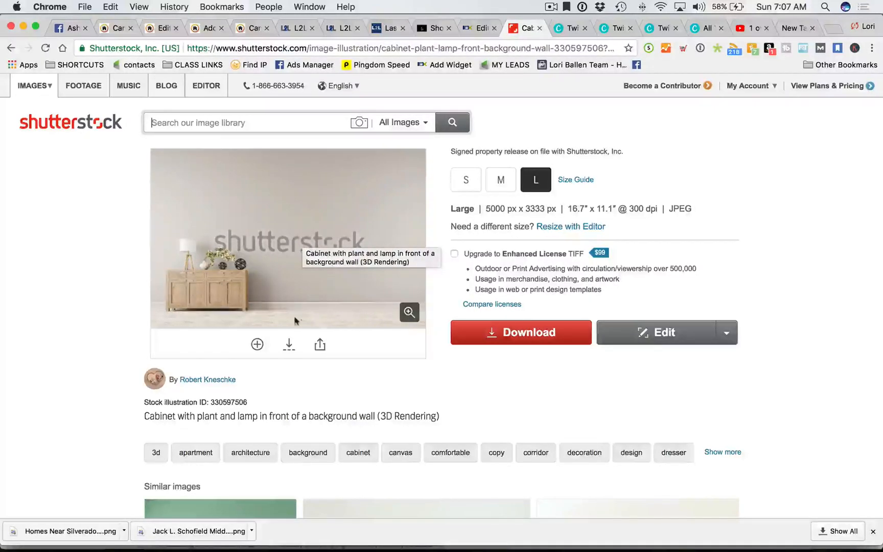
- Open the 'Love and modern interior' image from the related results
{"action": "scroll", "coordinate": [316, 266], "scroll_direction": "down", "scroll_amount": 10}
{"action": "scroll", "coordinate": [282, 280], "scroll_direction": "up", "scroll_amount": 1}
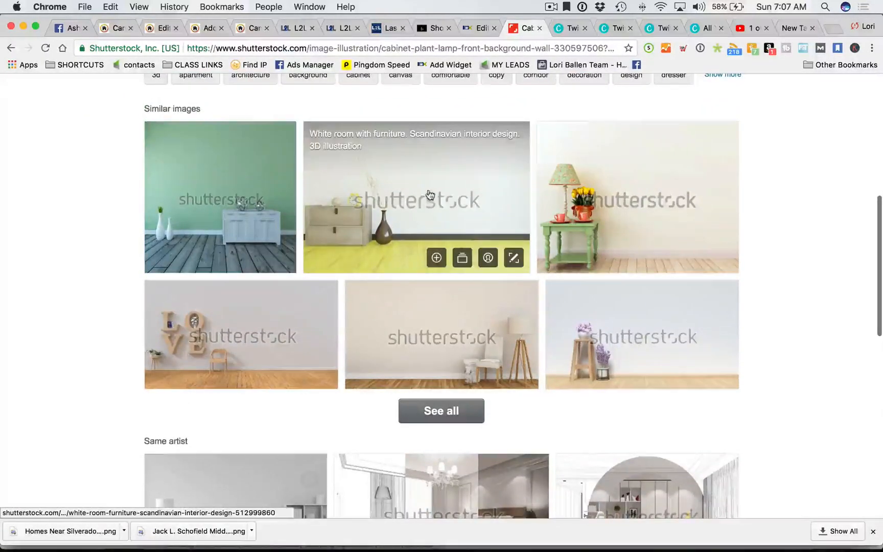
{"action": "scroll", "coordinate": [489, 348], "scroll_direction": "down", "scroll_amount": 3}
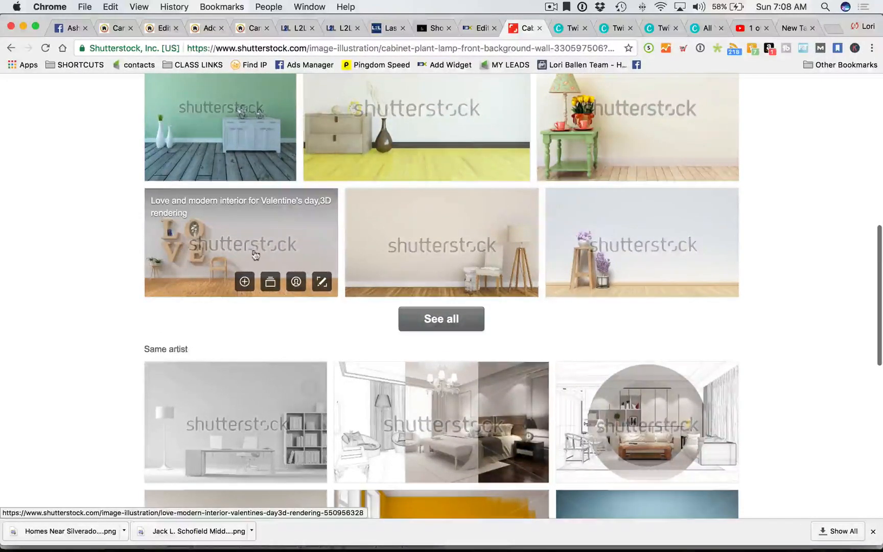
{"action": "scroll", "coordinate": [249, 244], "scroll_direction": "down", "scroll_amount": 6}
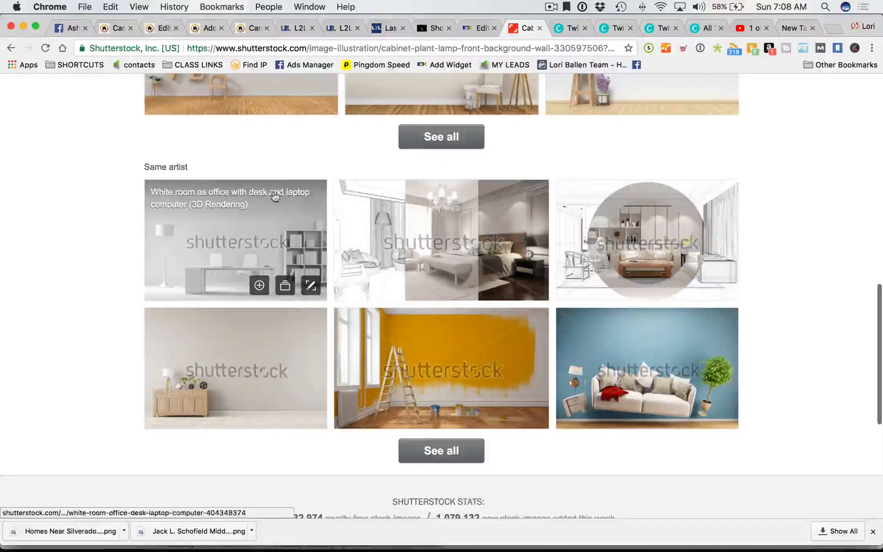
{"action": "scroll", "coordinate": [261, 204], "scroll_direction": "up", "scroll_amount": 5}
{"action": "left_click", "coordinate": [239, 215]}
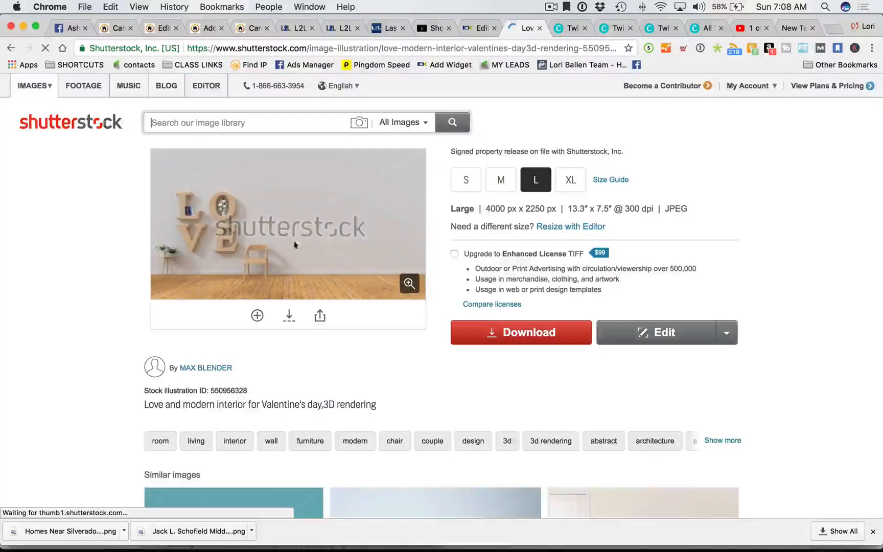
- Open the blue-sofa living room illustration from the same artist's images
{"action": "scroll", "coordinate": [251, 219], "scroll_direction": "down", "scroll_amount": 8}
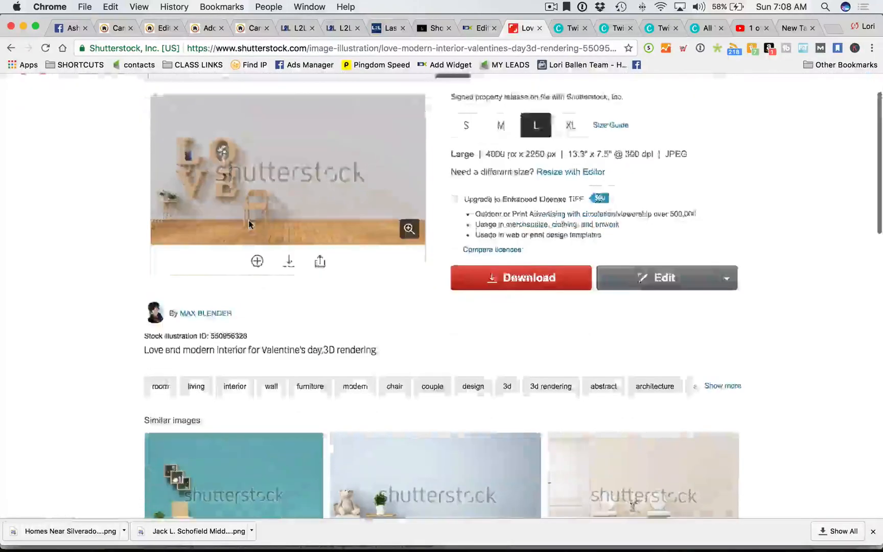
{"action": "scroll", "coordinate": [102, 228], "scroll_direction": "down", "scroll_amount": 2}
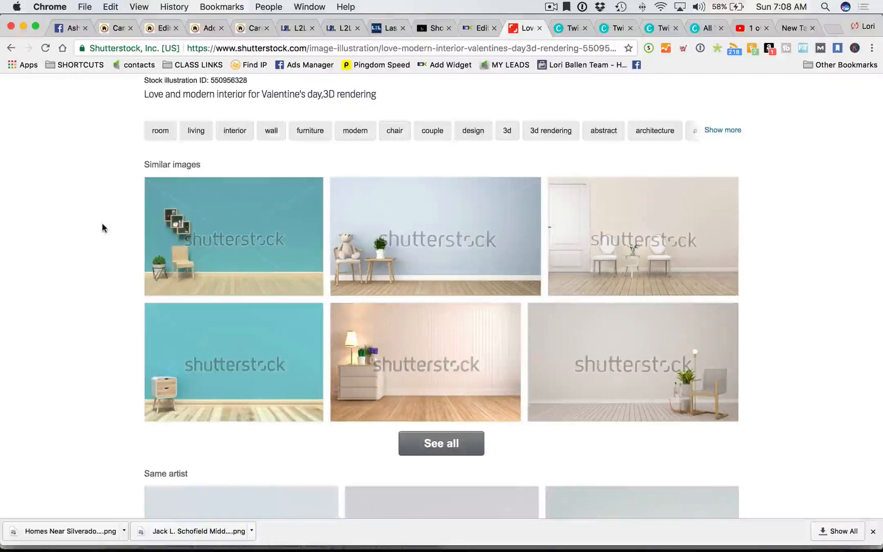
{"action": "scroll", "coordinate": [101, 228], "scroll_direction": "down", "scroll_amount": 3}
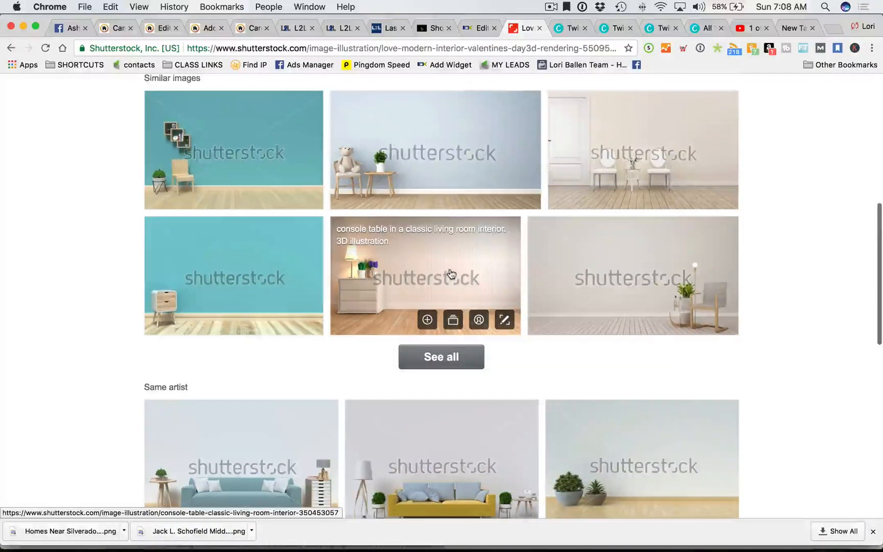
{"action": "scroll", "coordinate": [451, 274], "scroll_direction": "down", "scroll_amount": 10}
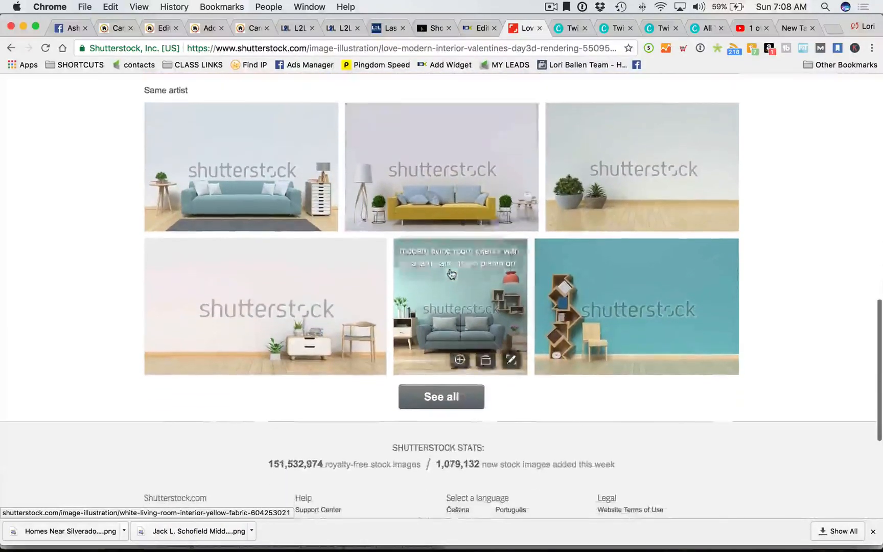
{"action": "scroll", "coordinate": [451, 274], "scroll_direction": "down", "scroll_amount": 1}
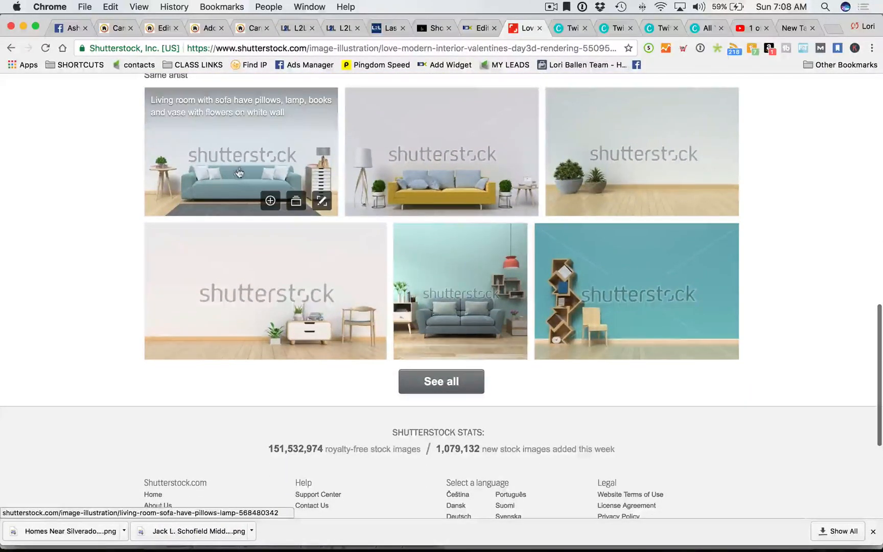
{"action": "left_click", "coordinate": [243, 170]}
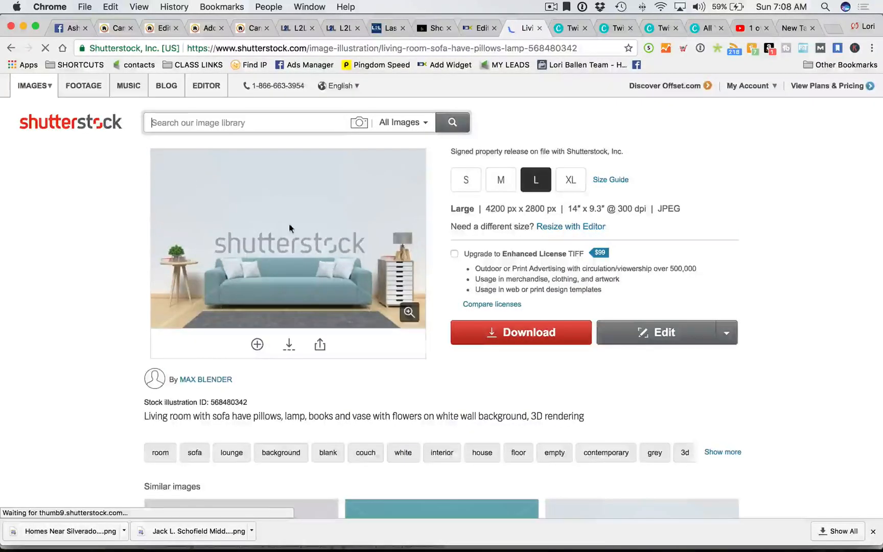
- Download the blue-sofa image at size M (1000 x 667 px JPEG) as shutterstock_568480342.jpg into Pictures
{"action": "left_click", "coordinate": [500, 144]}
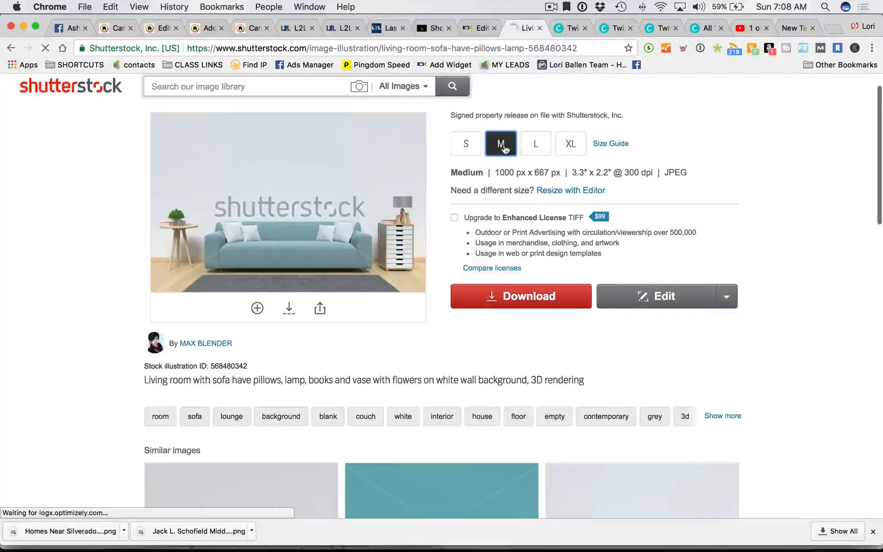
{"action": "left_click", "coordinate": [534, 296]}
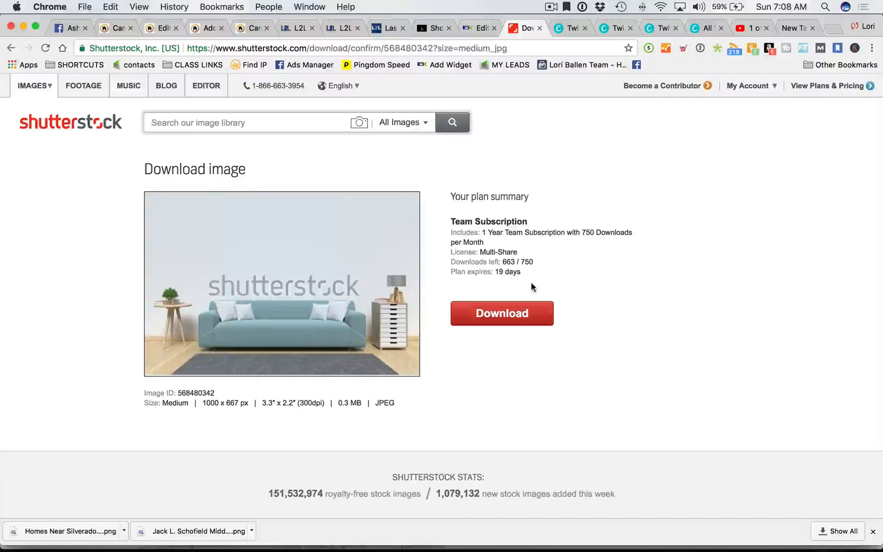
{"action": "left_click", "coordinate": [509, 317]}
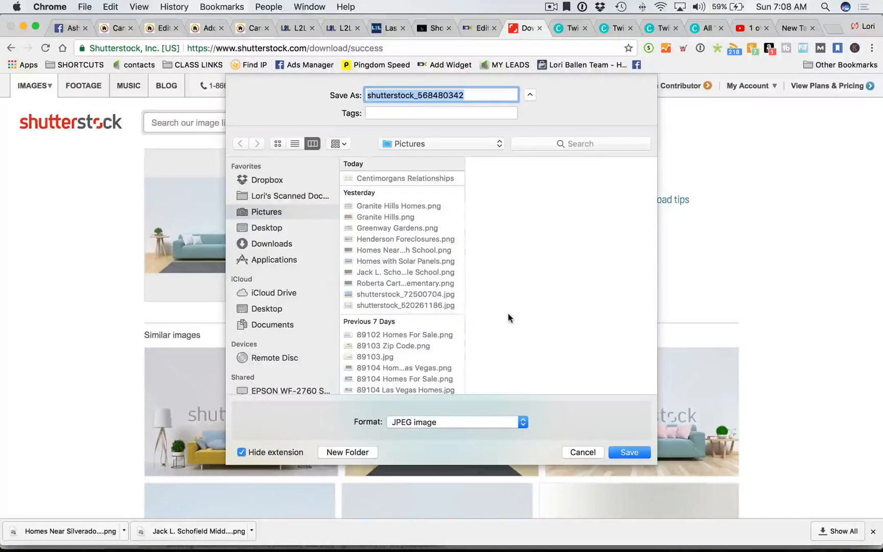
{"action": "left_click", "coordinate": [624, 451]}
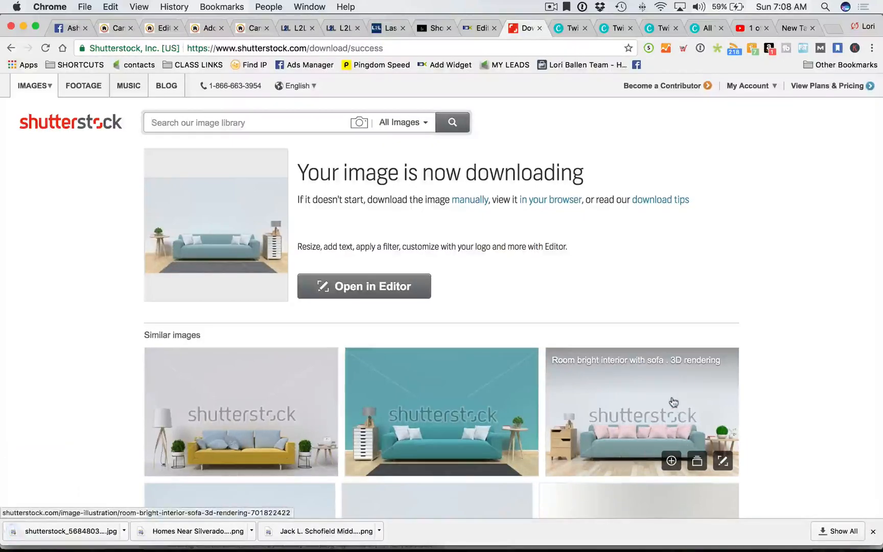
- Upload the sofa image, set it as the Camden Park background, and move the black box to top centre
{"action": "left_click", "coordinate": [659, 30]}
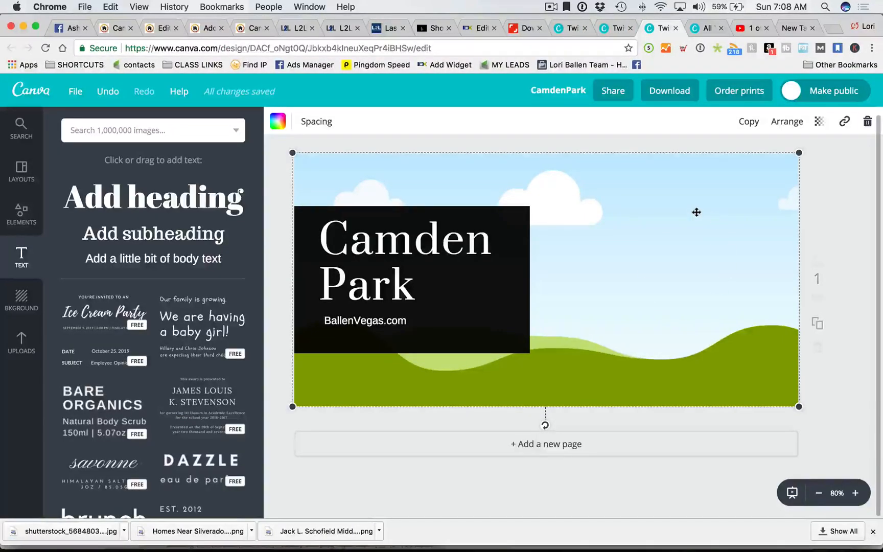
{"action": "left_click_drag", "start_coordinate": [66, 533], "coordinate": [682, 206]}
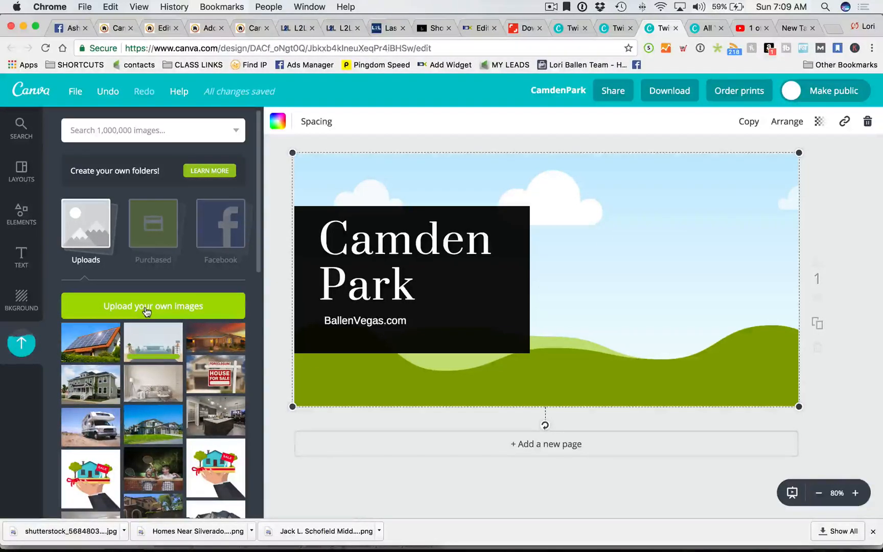
{"action": "left_click_drag", "start_coordinate": [154, 341], "coordinate": [485, 290]}
{"action": "left_click_drag", "start_coordinate": [545, 273], "coordinate": [639, 331]}
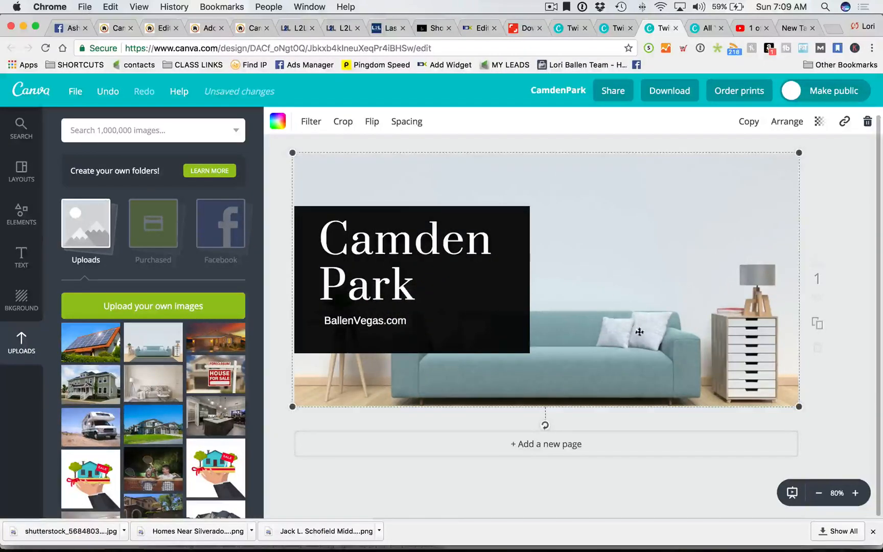
{"action": "left_click", "coordinate": [854, 213]}
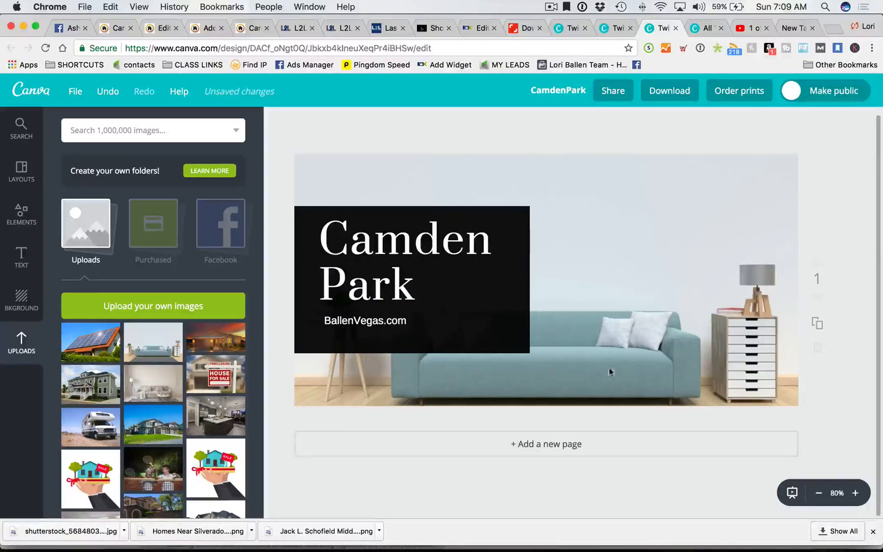
{"action": "left_click_drag", "start_coordinate": [479, 343], "coordinate": [617, 292]}
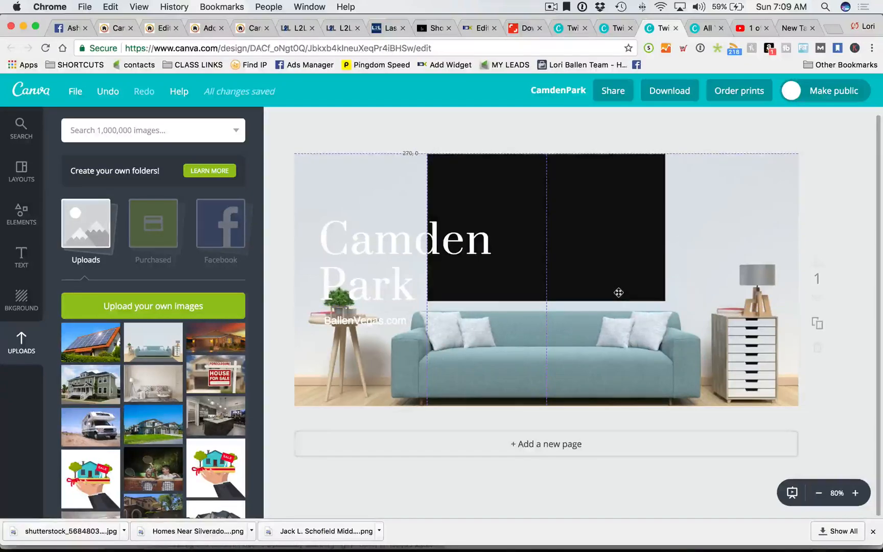
- Place the Camden Park title over the black box and shorten the box from the bottom
{"action": "left_click_drag", "start_coordinate": [459, 244], "coordinate": [586, 198]}
{"action": "left_click_drag", "start_coordinate": [373, 322], "coordinate": [506, 280]}
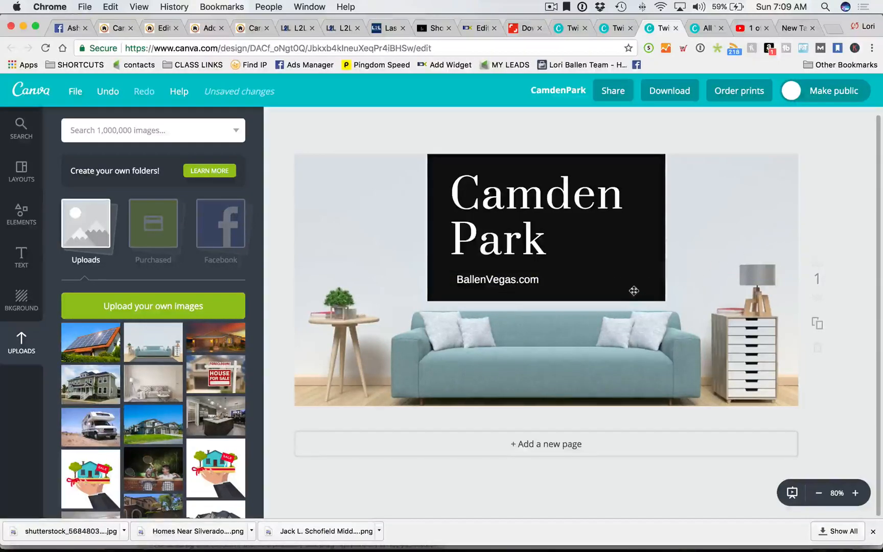
{"action": "left_click", "coordinate": [627, 287]}
{"action": "left_click_drag", "start_coordinate": [547, 298], "coordinate": [547, 237]}
{"action": "left_click_drag", "start_coordinate": [520, 172], "coordinate": [684, 215]}
{"action": "left_click_drag", "start_coordinate": [510, 199], "coordinate": [507, 218]}
{"action": "left_click_drag", "start_coordinate": [696, 262], "coordinate": [499, 205]}
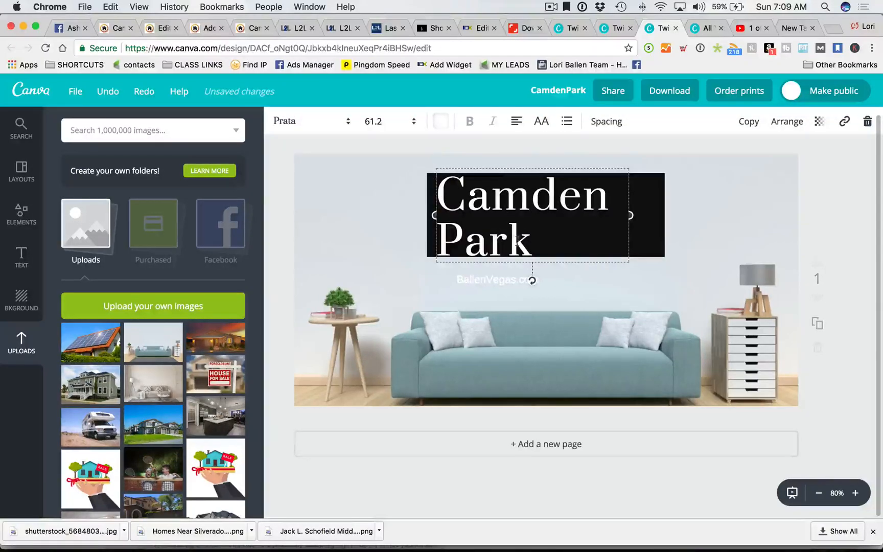
- Set the title to size 36 on one line and tuck BallenVegas.com beneath it
{"action": "left_click", "coordinate": [373, 121]}
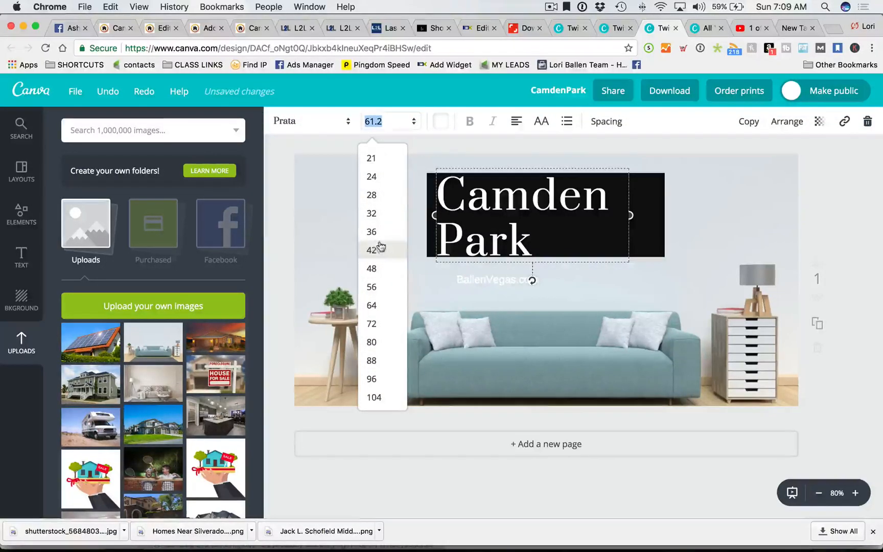
{"action": "left_click", "coordinate": [372, 231]}
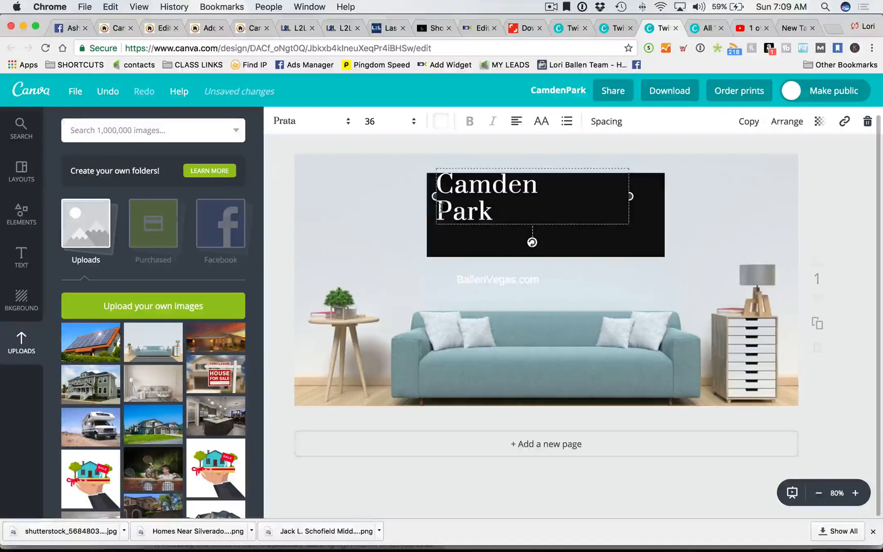
{"action": "key", "text": "BackSpace"}
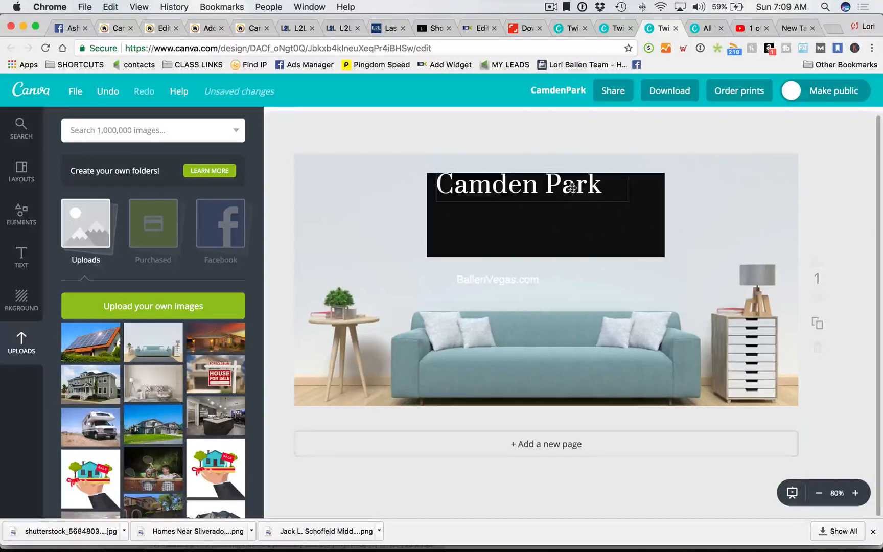
{"action": "left_click_drag", "start_coordinate": [572, 188], "coordinate": [585, 199]}
{"action": "left_click_drag", "start_coordinate": [503, 281], "coordinate": [611, 231]}
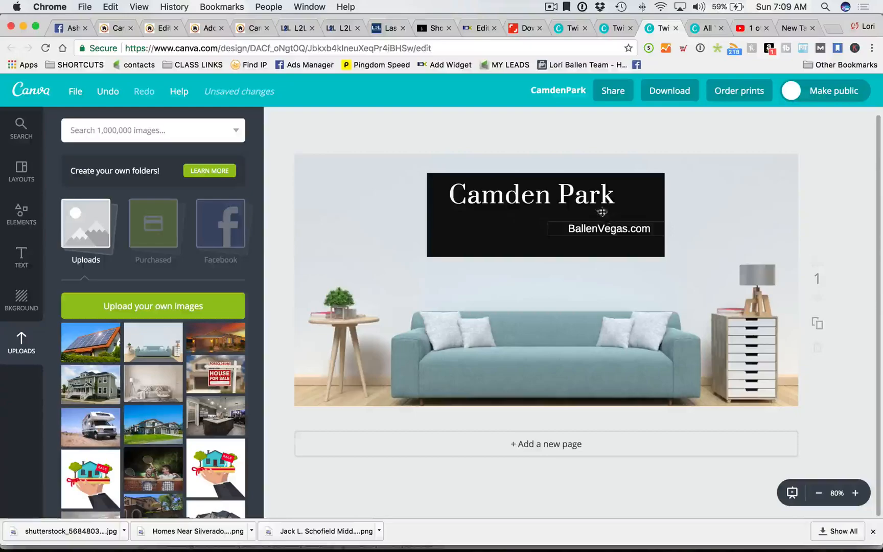
{"action": "left_click_drag", "start_coordinate": [585, 195], "coordinate": [590, 208]}
{"action": "left_click", "coordinate": [780, 207]}
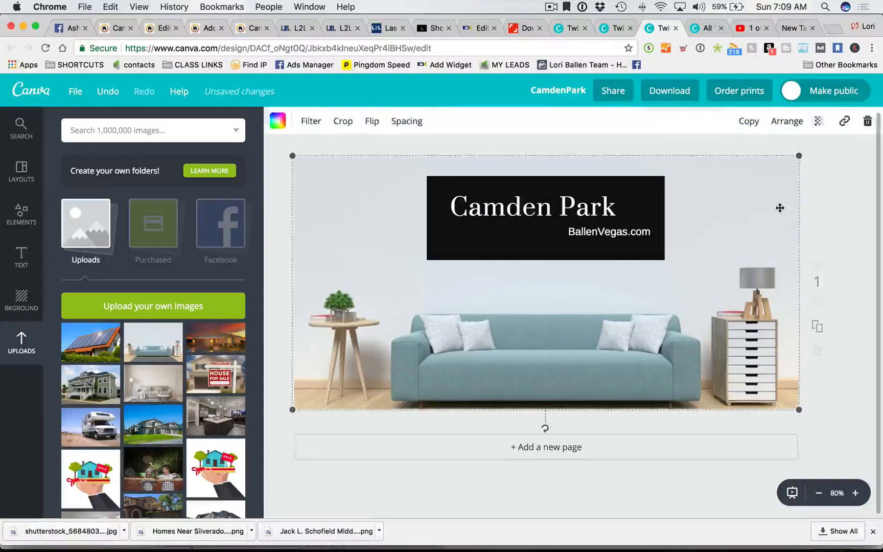
{"action": "left_click", "coordinate": [857, 225]}
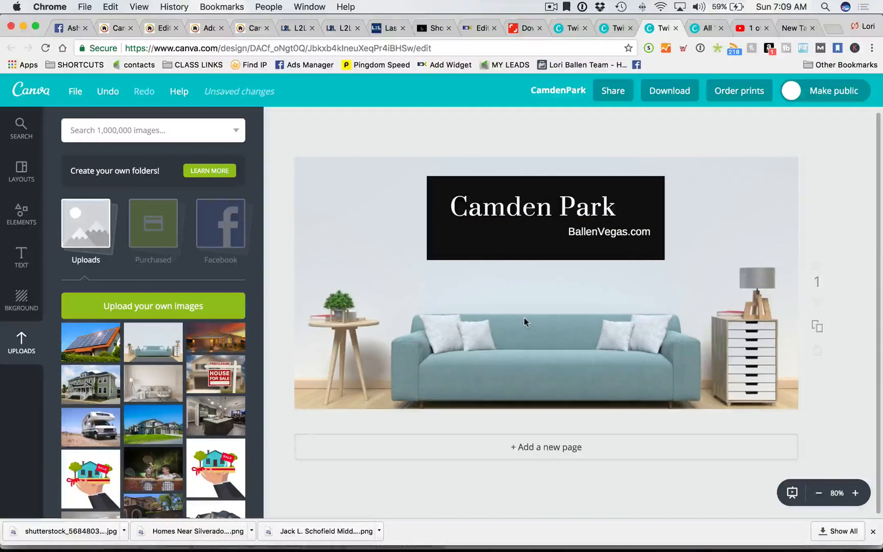
- Make the black banner semi-transparent and nudge the Camden Park title slightly lower
{"action": "left_click", "coordinate": [434, 253]}
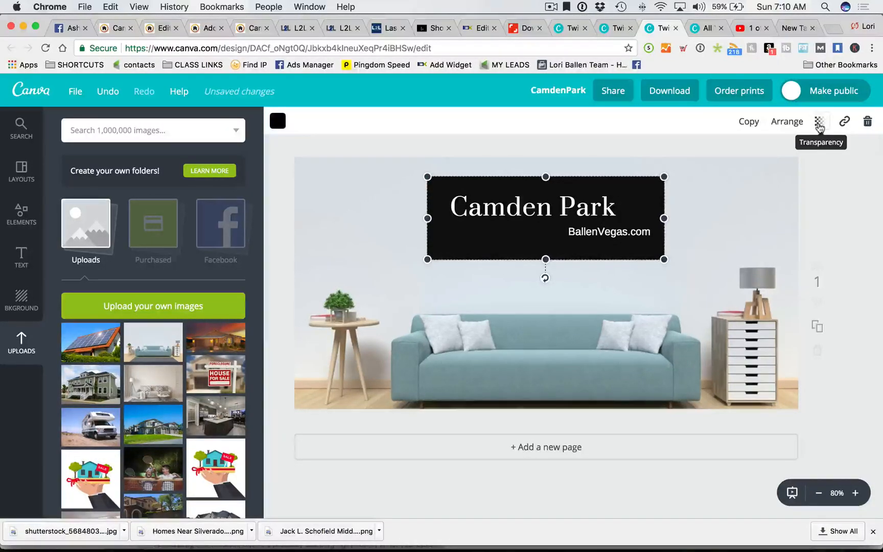
{"action": "left_click", "coordinate": [820, 122]}
{"action": "left_click_drag", "start_coordinate": [791, 158], "coordinate": [750, 158]}
{"action": "left_click", "coordinate": [826, 217]}
{"action": "left_click", "coordinate": [851, 224]}
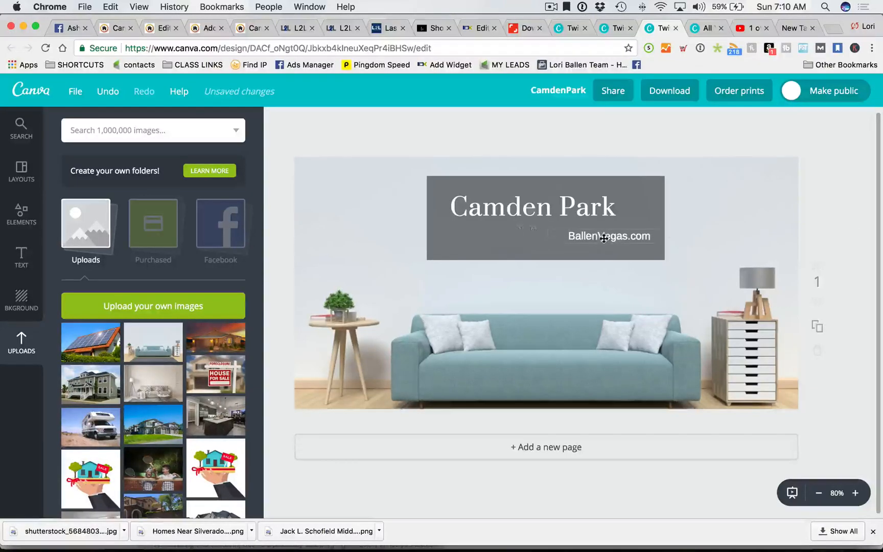
{"action": "left_click_drag", "start_coordinate": [581, 210], "coordinate": [581, 215]}
{"action": "left_click", "coordinate": [829, 230]}
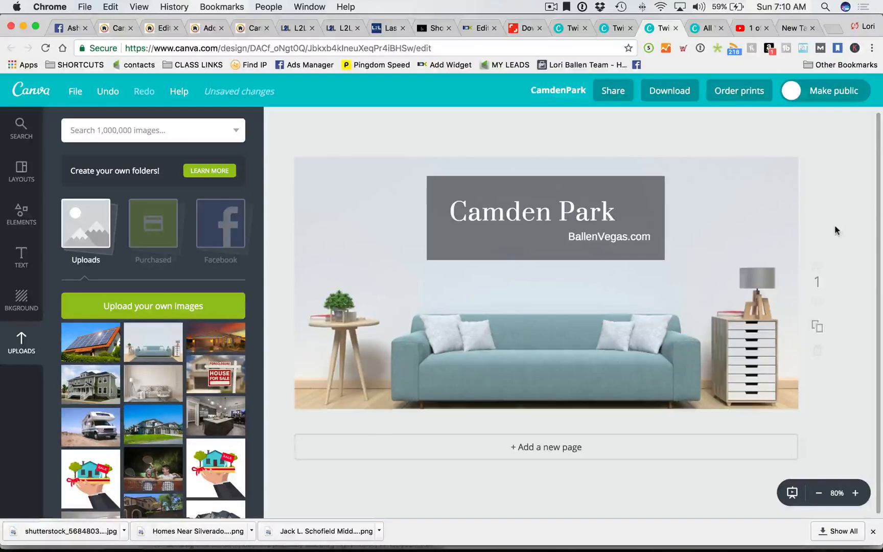
- Recolour the banner with a custom muted teal shade
{"action": "left_click", "coordinate": [434, 179]}
{"action": "left_click", "coordinate": [280, 122]}
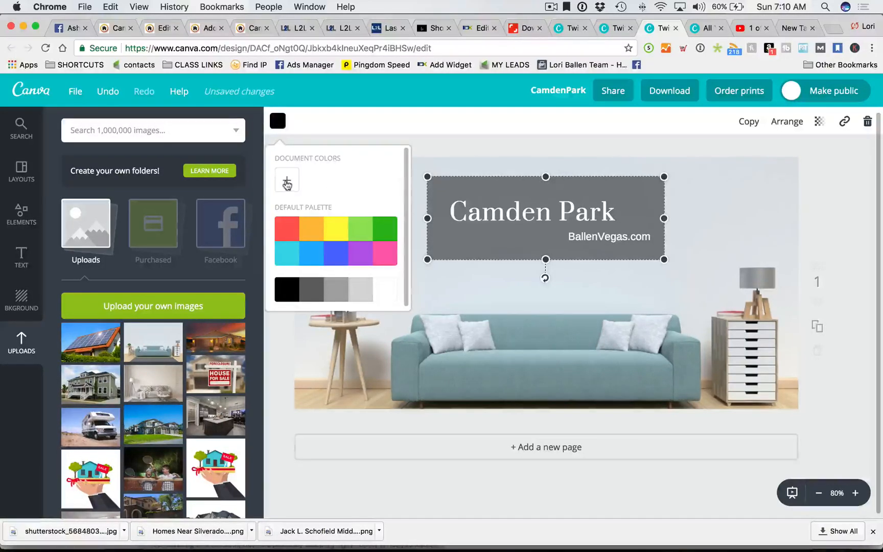
{"action": "left_click", "coordinate": [287, 182]}
{"action": "left_click_drag", "start_coordinate": [357, 248], "coordinate": [340, 249]}
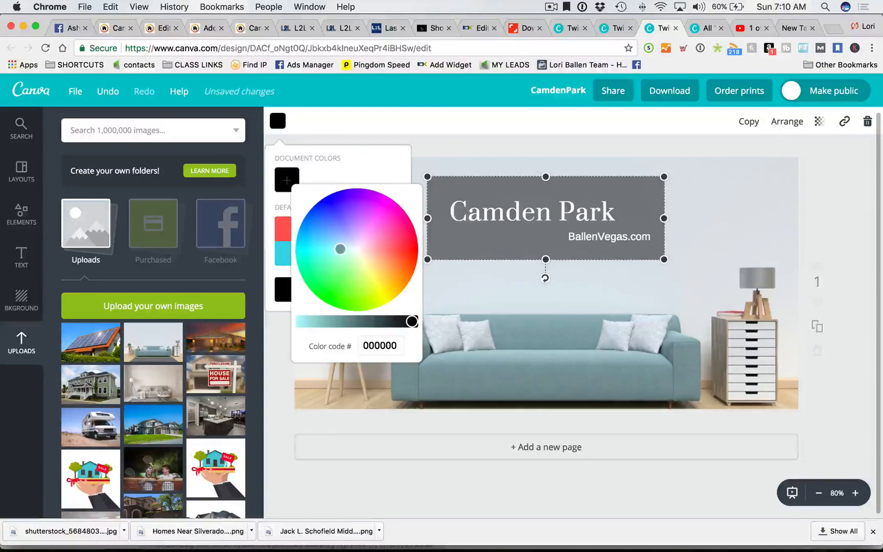
{"action": "left_click_drag", "start_coordinate": [406, 325], "coordinate": [359, 320]}
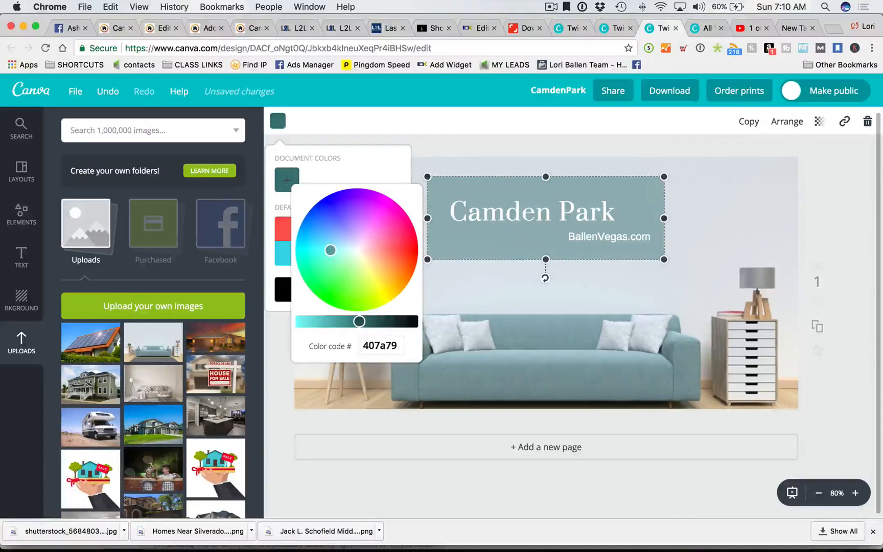
{"action": "left_click", "coordinate": [868, 205]}
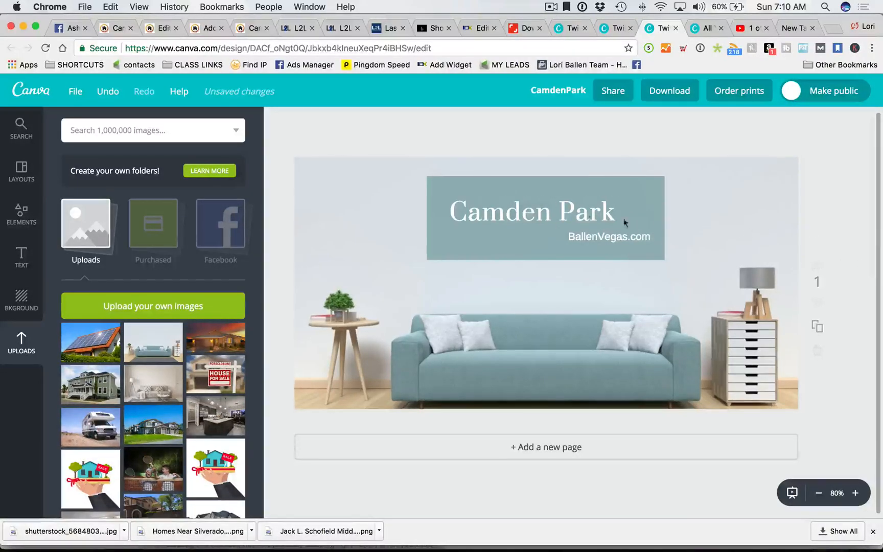
- Make the Camden Park title text black
{"action": "left_click", "coordinate": [537, 215]}
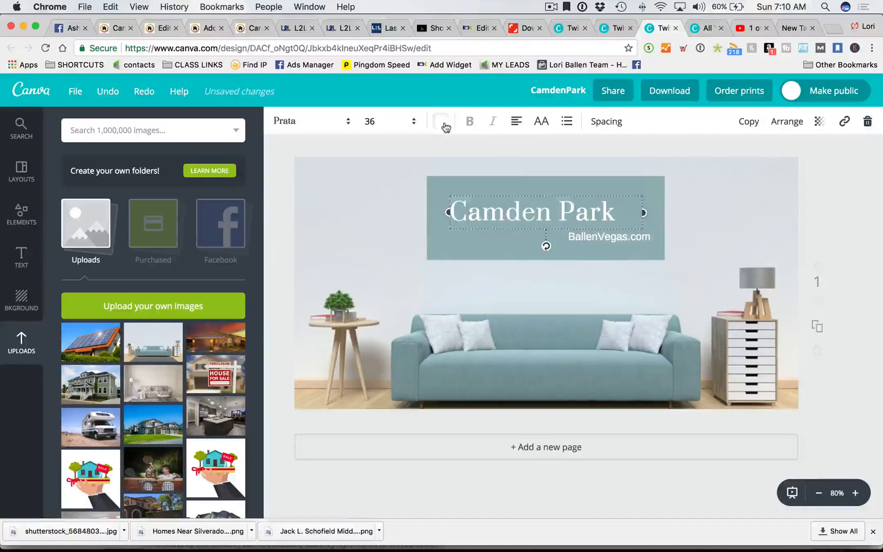
{"action": "left_click", "coordinate": [442, 122]}
{"action": "left_click", "coordinate": [448, 289]}
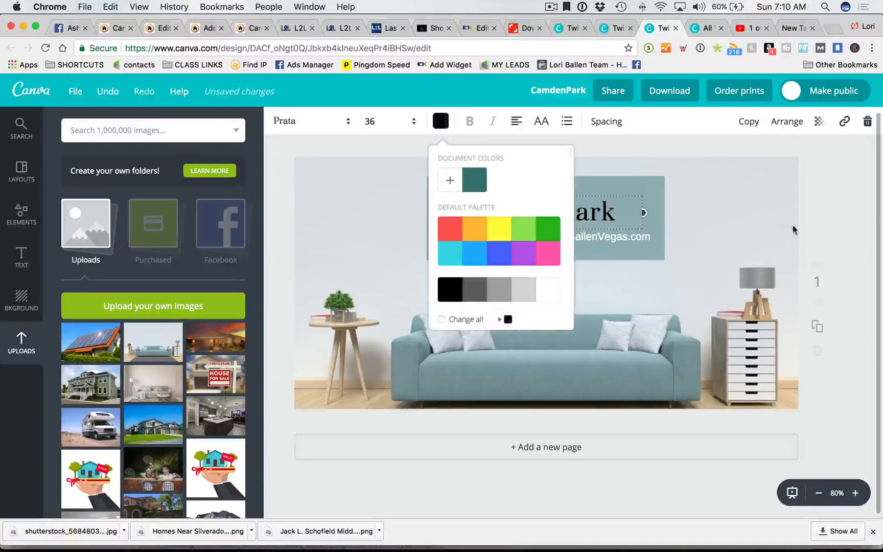
{"action": "left_click", "coordinate": [830, 216]}
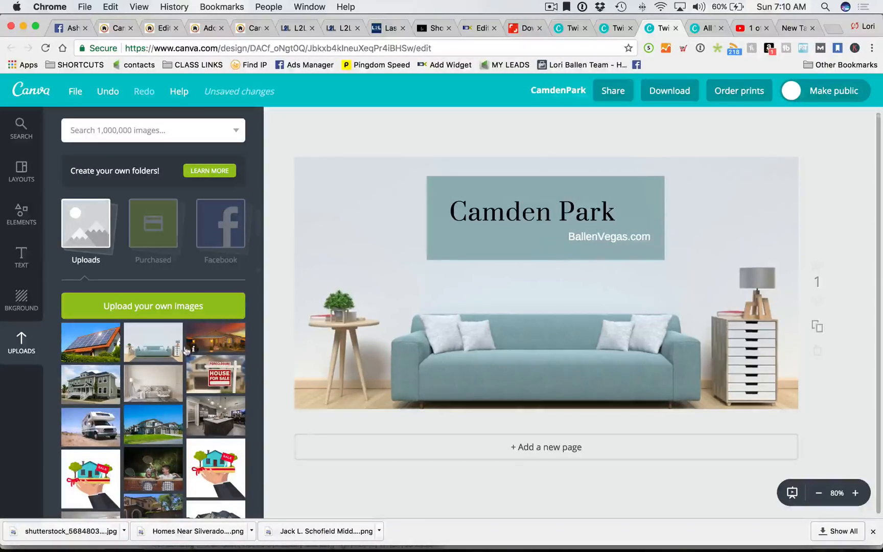
- Drag the Ballen logo from Uploads onto the design and shrink it onto the lampshade
{"action": "scroll", "coordinate": [176, 376], "scroll_direction": "down", "scroll_amount": 15}
{"action": "scroll", "coordinate": [148, 409], "scroll_direction": "down", "scroll_amount": 10}
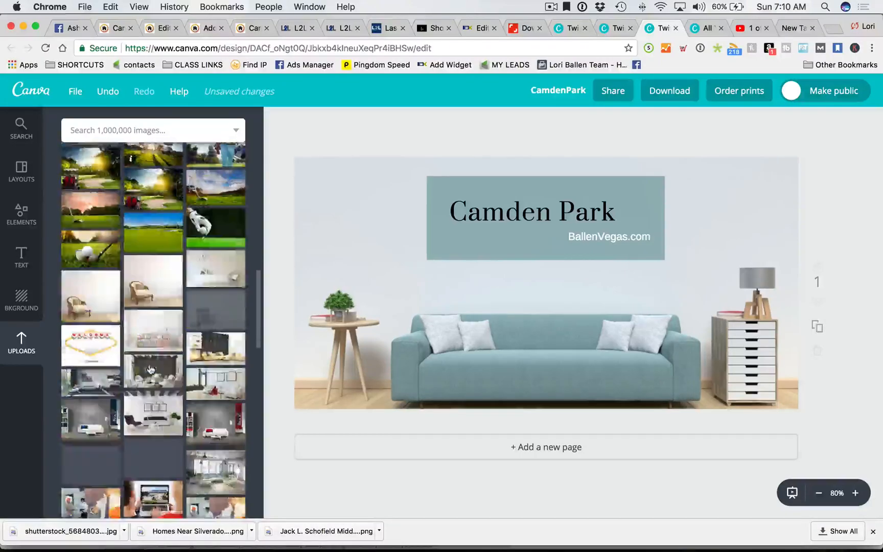
{"action": "scroll", "coordinate": [149, 371], "scroll_direction": "down", "scroll_amount": 3}
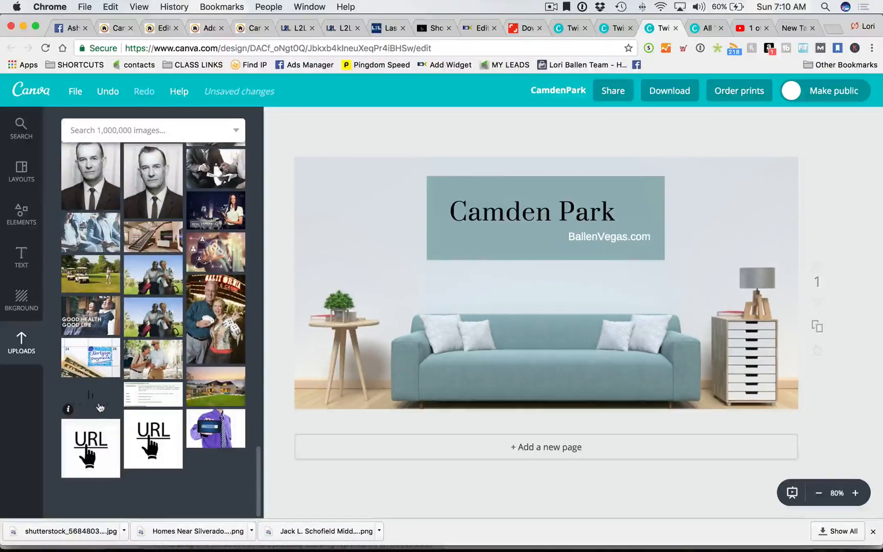
{"action": "left_click_drag", "start_coordinate": [115, 397], "coordinate": [650, 223]}
{"action": "left_click_drag", "start_coordinate": [796, 162], "coordinate": [760, 280]}
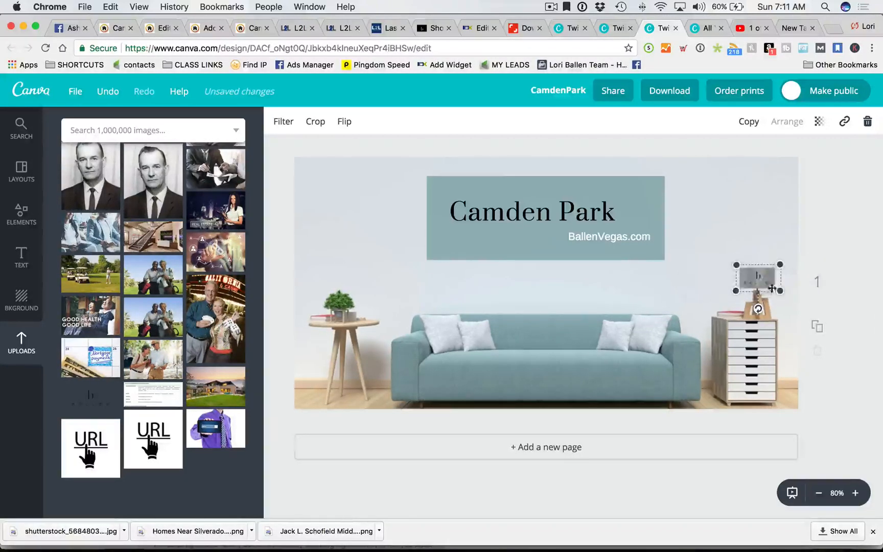
{"action": "left_click", "coordinate": [838, 254]}
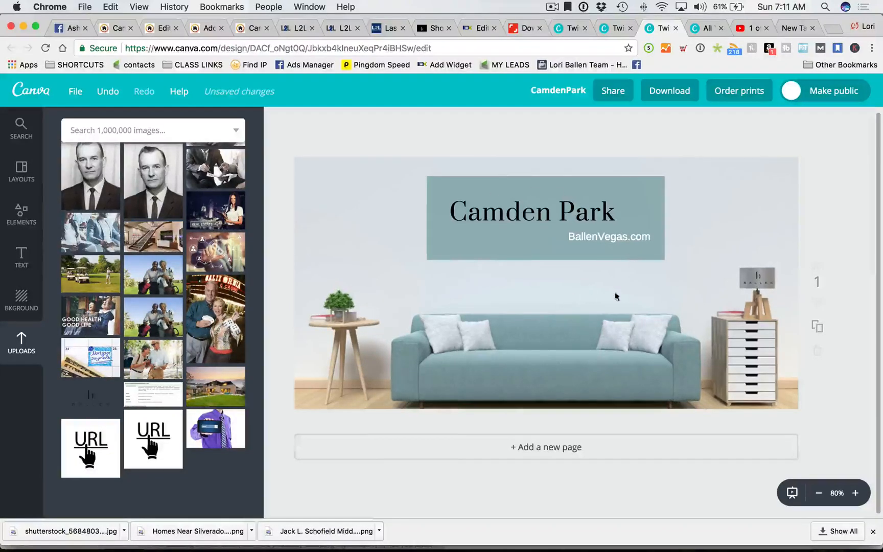
- Download the design as a PNG saved as 'Camden Park' and go back to the WordPress tab
{"action": "left_click", "coordinate": [673, 90]}
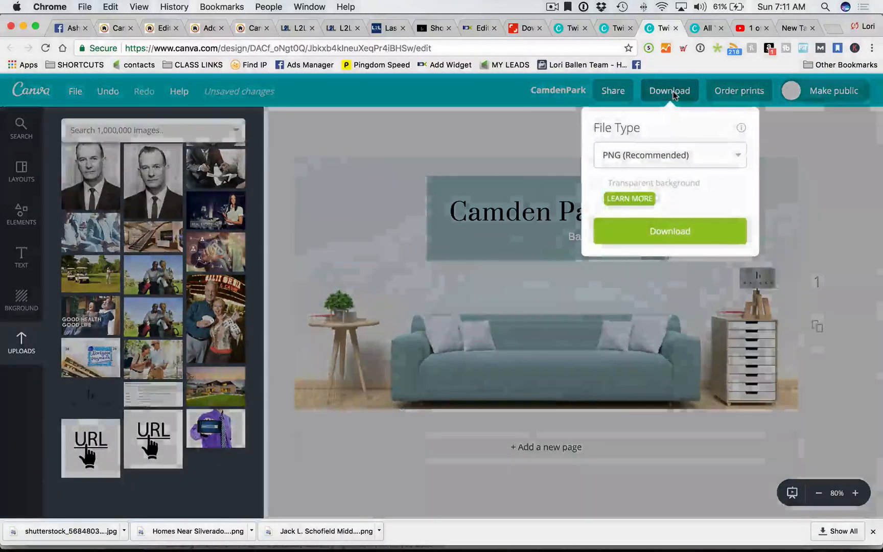
{"action": "left_click", "coordinate": [678, 230]}
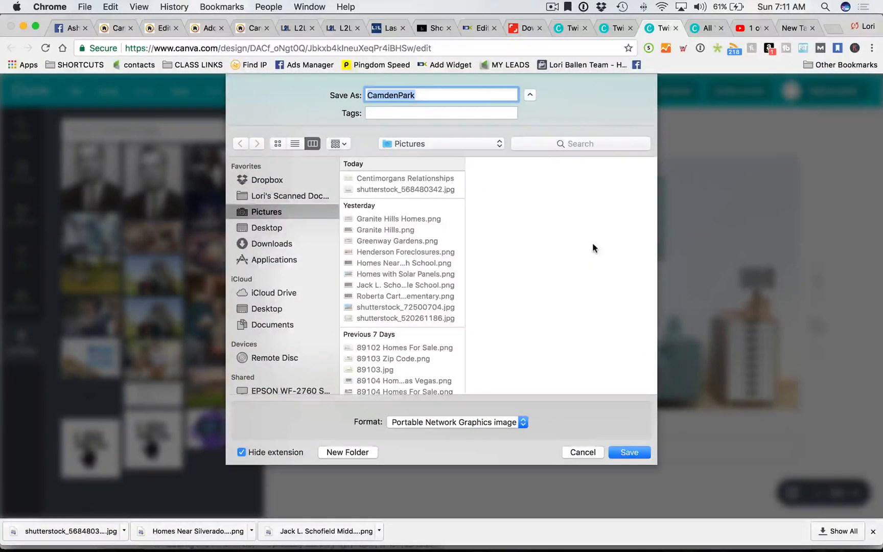
{"action": "type", "text": "CA"}
{"action": "key", "text": "BackSpace"}
{"action": "key", "text": "BackSpace"}
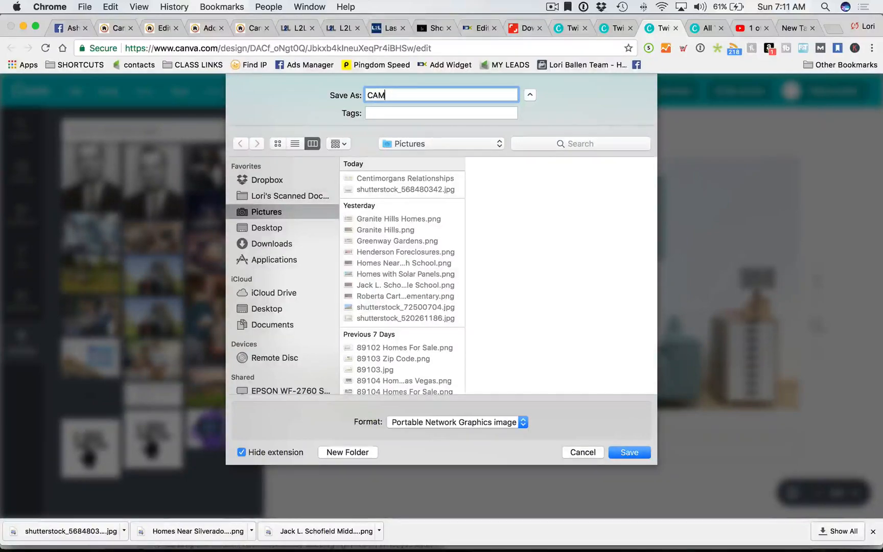
{"action": "key", "text": "BackSpace"}
{"action": "type", "text": "amden Park"}
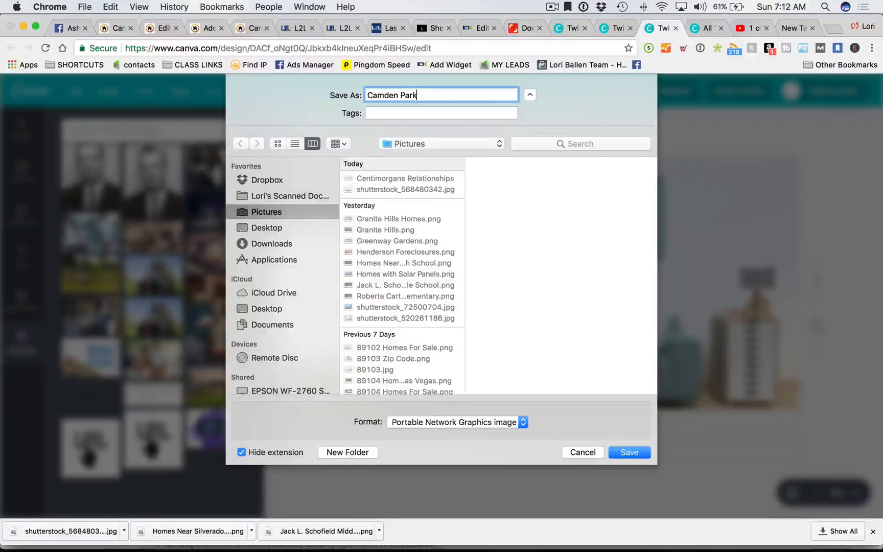
{"action": "type", "text": " H"}
{"action": "key", "text": "BackSpace"}
{"action": "key", "text": "BackSpace"}
{"action": "key", "text": "Return"}
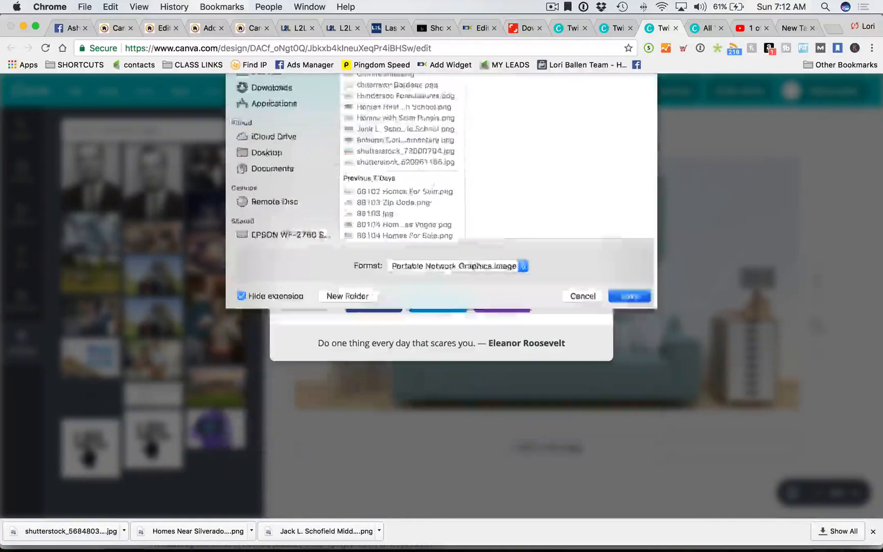
{"action": "left_click", "coordinate": [201, 28]}
- Close the extra Edit tab, switch to the logged-in Camden Park page and reload it
{"action": "left_click", "coordinate": [176, 28]}
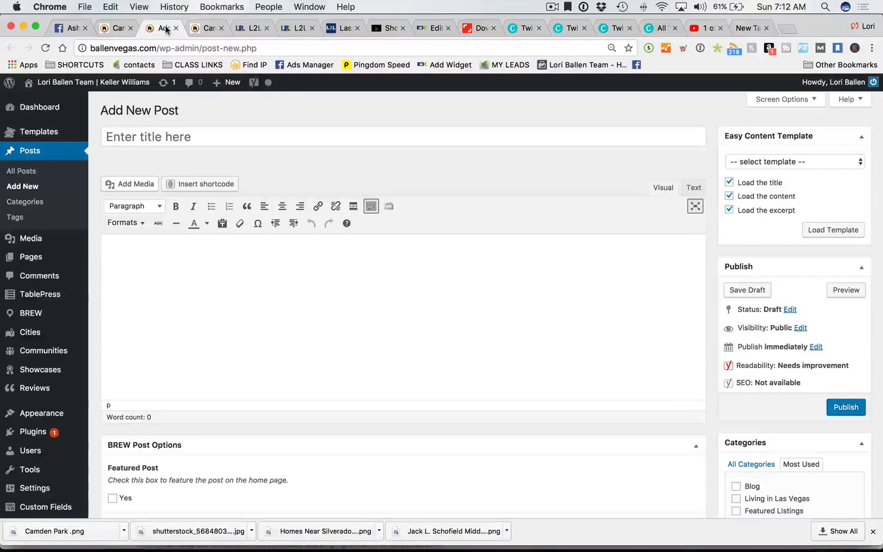
{"action": "left_click", "coordinate": [118, 29]}
{"action": "left_click", "coordinate": [204, 31]}
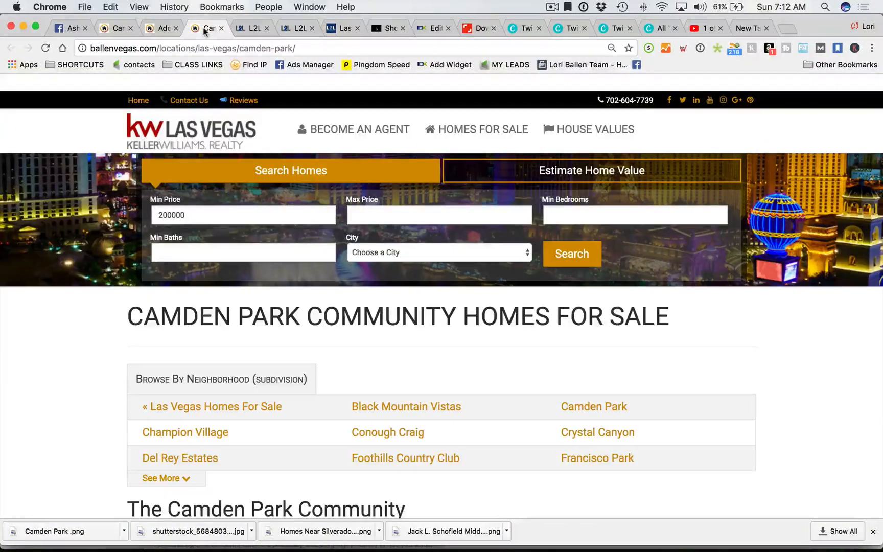
{"action": "left_click", "coordinate": [109, 31]}
{"action": "scroll", "coordinate": [219, 253], "scroll_direction": "up", "scroll_amount": 1}
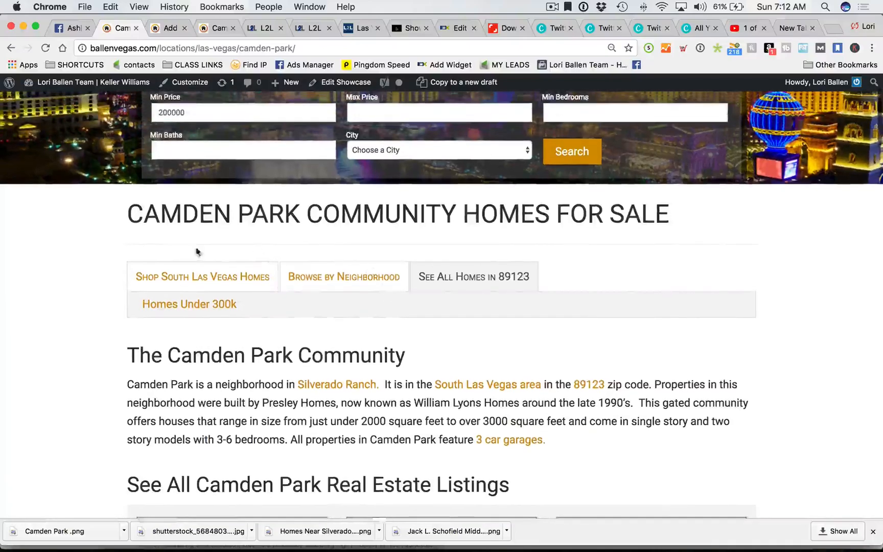
{"action": "scroll", "coordinate": [60, 240], "scroll_direction": "down", "scroll_amount": 2}
{"action": "scroll", "coordinate": [60, 240], "scroll_direction": "down", "scroll_amount": 1}
{"action": "right_click", "coordinate": [47, 216]}
{"action": "left_click", "coordinate": [77, 248]}
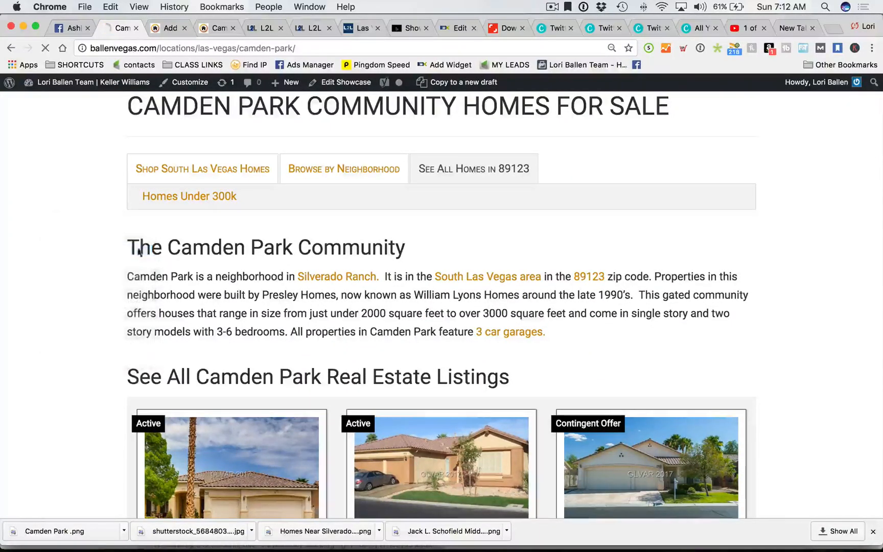
{"action": "left_click", "coordinate": [526, 280]}
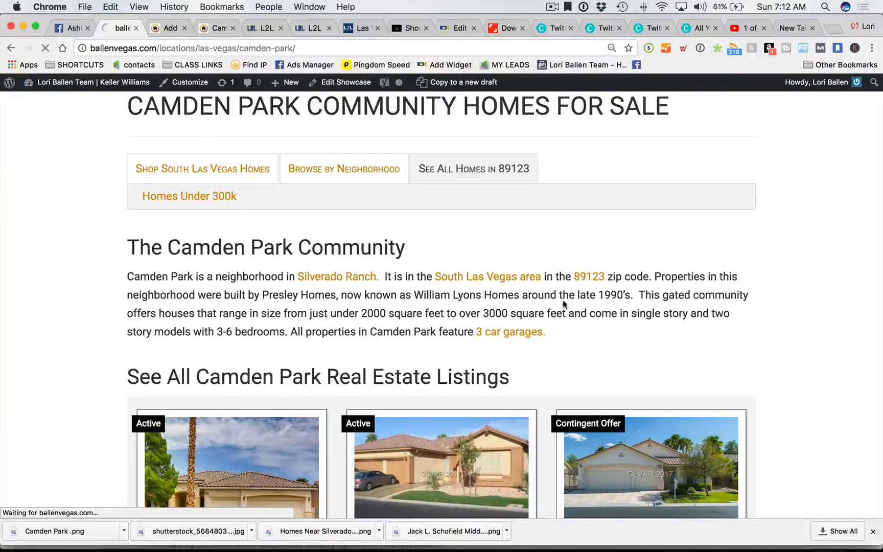
{"action": "scroll", "coordinate": [99, 299], "scroll_direction": "down", "scroll_amount": 20}
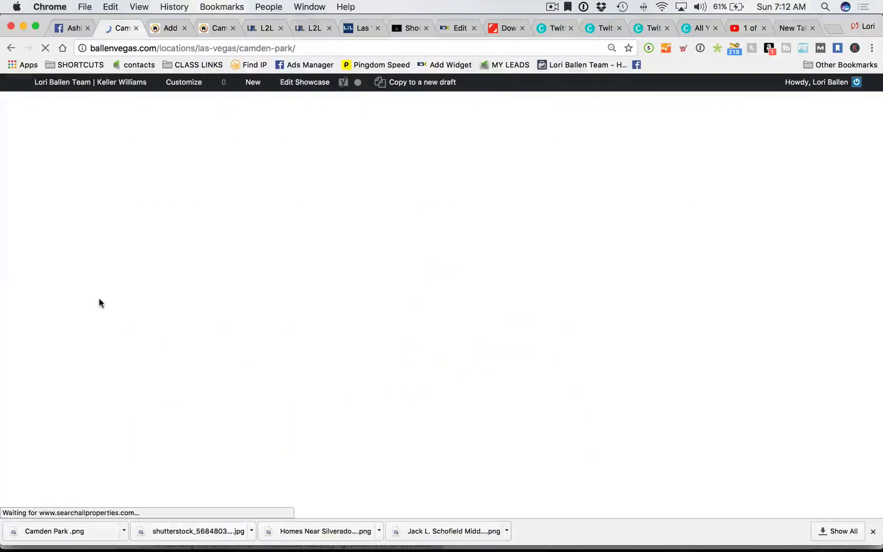
{"action": "scroll", "coordinate": [100, 303], "scroll_direction": "up", "scroll_amount": 20}
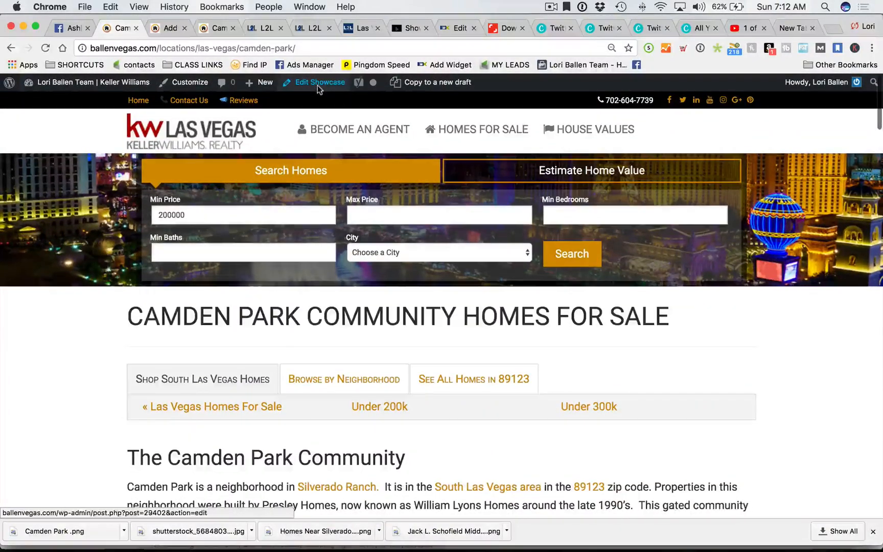
- Open Edit Showcase from the admin bar and scroll down to the Showcase Image box
{"action": "left_click", "coordinate": [318, 85]}
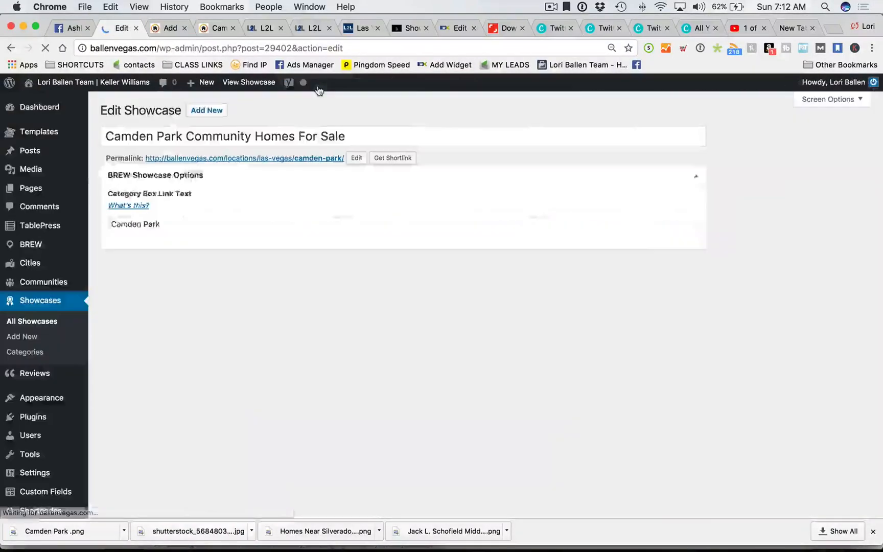
{"action": "scroll", "coordinate": [790, 263], "scroll_direction": "down", "scroll_amount": 5}
{"action": "scroll", "coordinate": [657, 327], "scroll_direction": "down", "scroll_amount": 15}
{"action": "scroll", "coordinate": [801, 322], "scroll_direction": "up", "scroll_amount": 15}
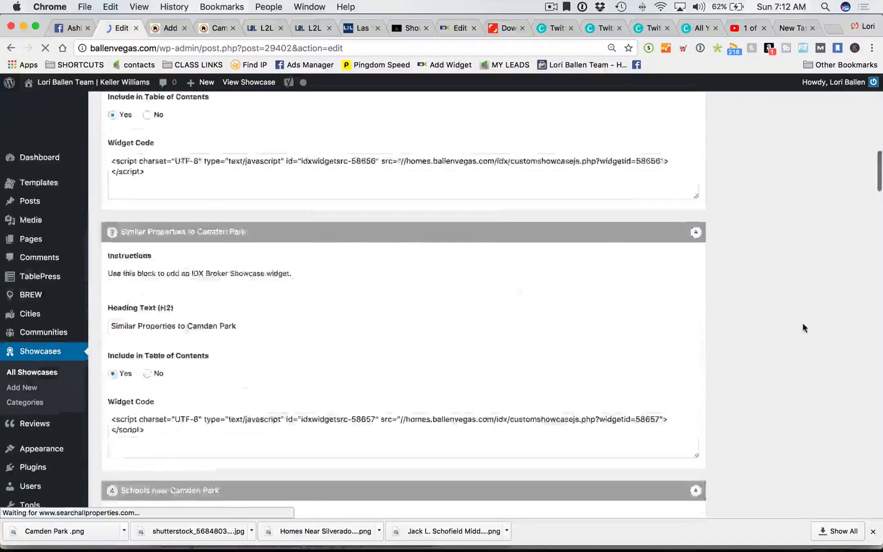
{"action": "scroll", "coordinate": [801, 322], "scroll_direction": "down", "scroll_amount": 8}
{"action": "scroll", "coordinate": [800, 323], "scroll_direction": "down", "scroll_amount": 1}
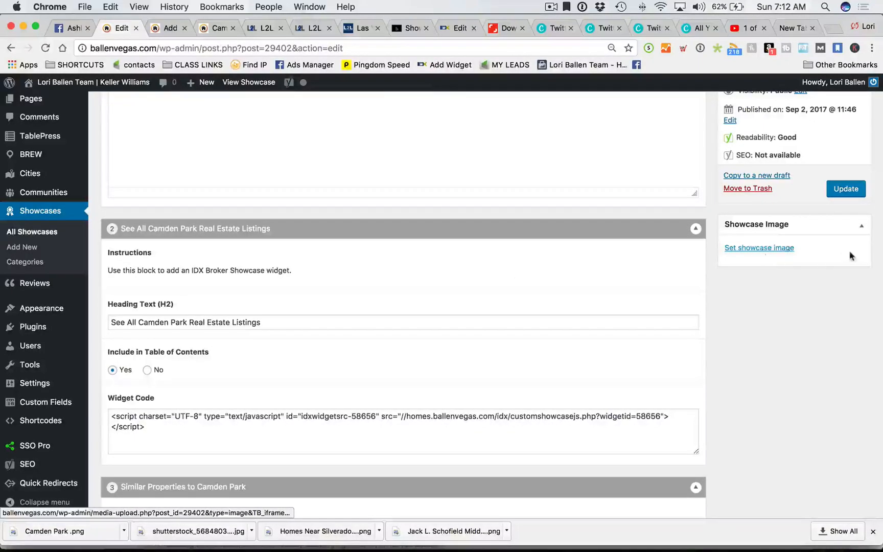
- Upload the Camden Park PNG from the Pictures folder through the Showcase Image chooser
{"action": "left_click", "coordinate": [777, 248]}
{"action": "left_click", "coordinate": [48, 131]}
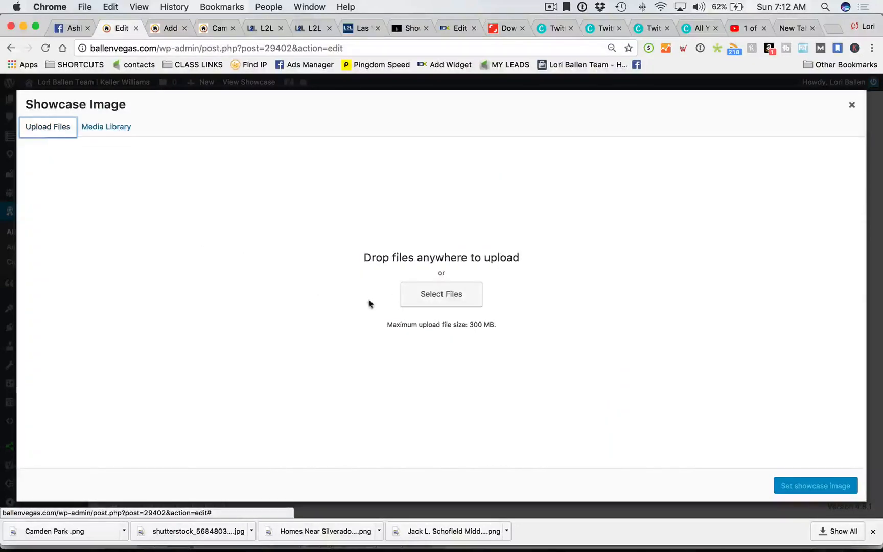
{"action": "left_click", "coordinate": [444, 299]}
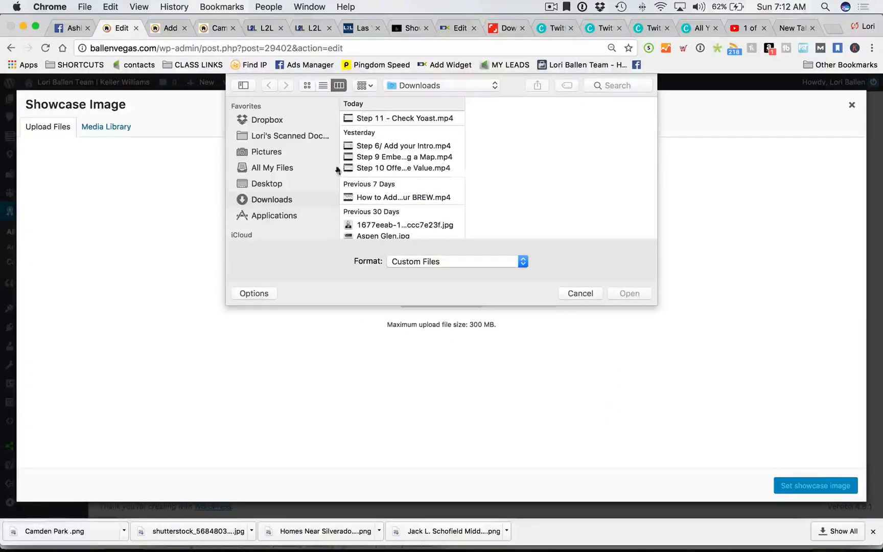
{"action": "left_click", "coordinate": [266, 152]}
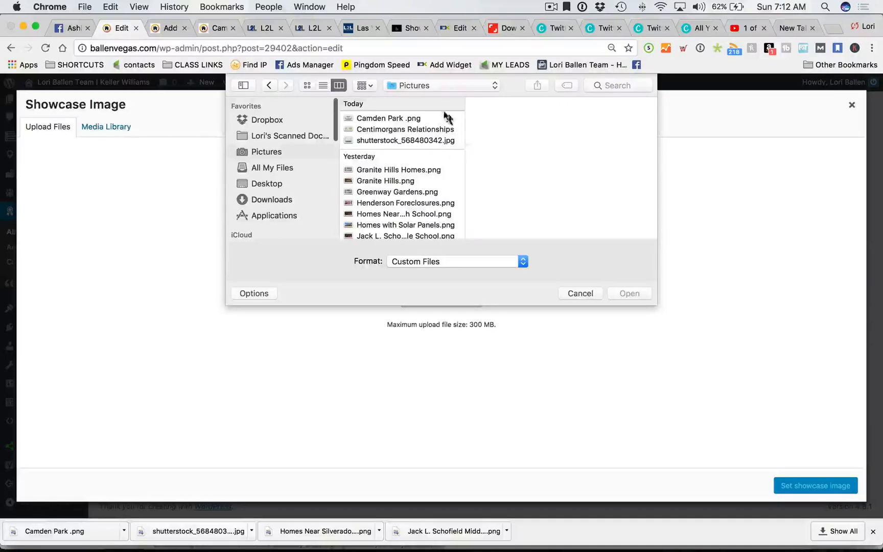
{"action": "left_click", "coordinate": [397, 118]}
{"action": "left_click", "coordinate": [630, 294]}
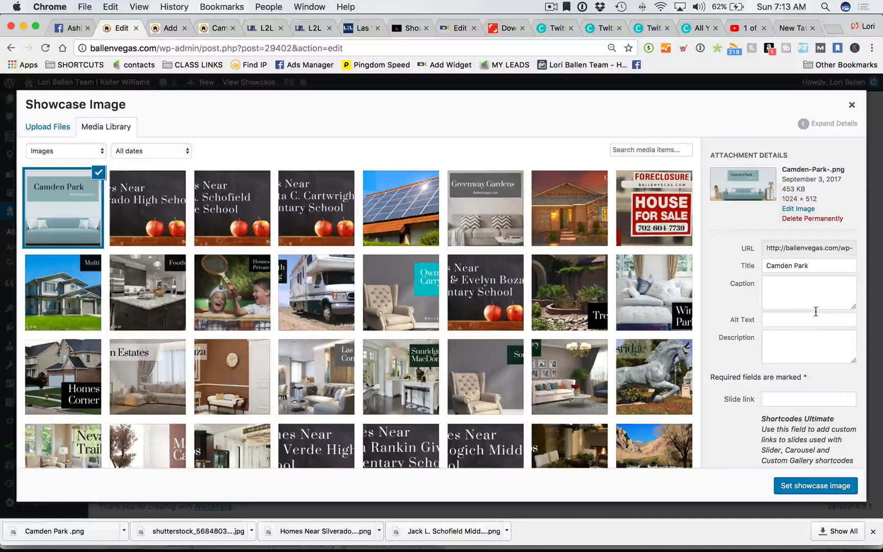
- Enter alt text describing the simple living room, teal couch with white pillows and logo lamp
{"action": "left_click", "coordinate": [784, 320]}
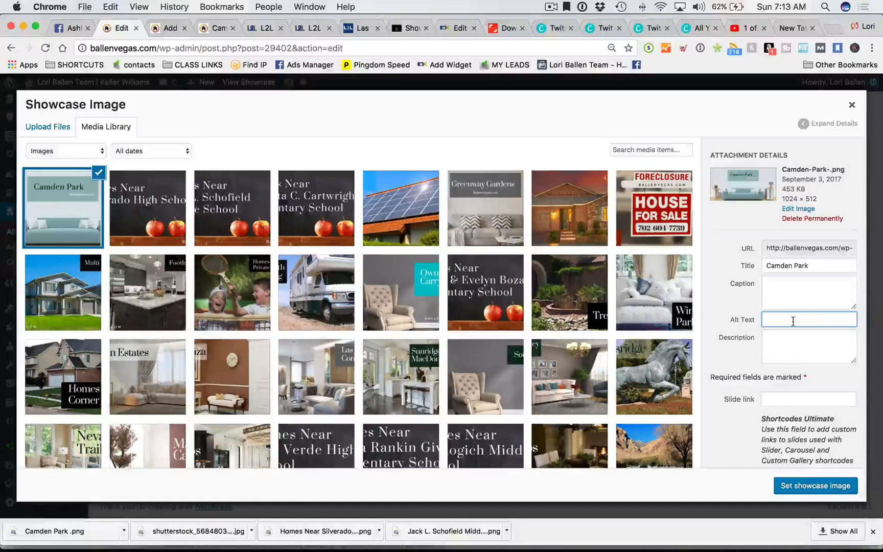
{"action": "type", "text": "Simple "}
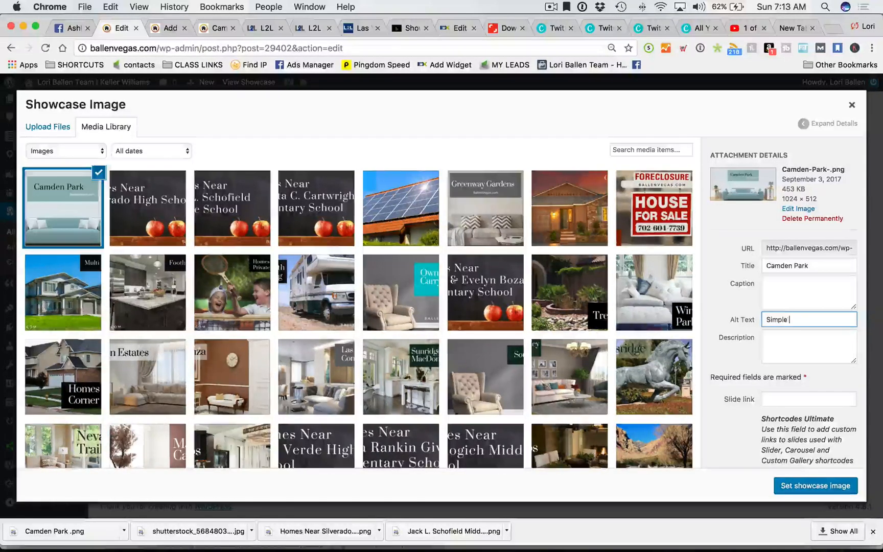
{"action": "type", "text": "Living Room, Teal couch"}
{"action": "type", "text": " with white p"}
{"action": "type", "text": "illows,"}
{"action": "type", "text": " lamp"}
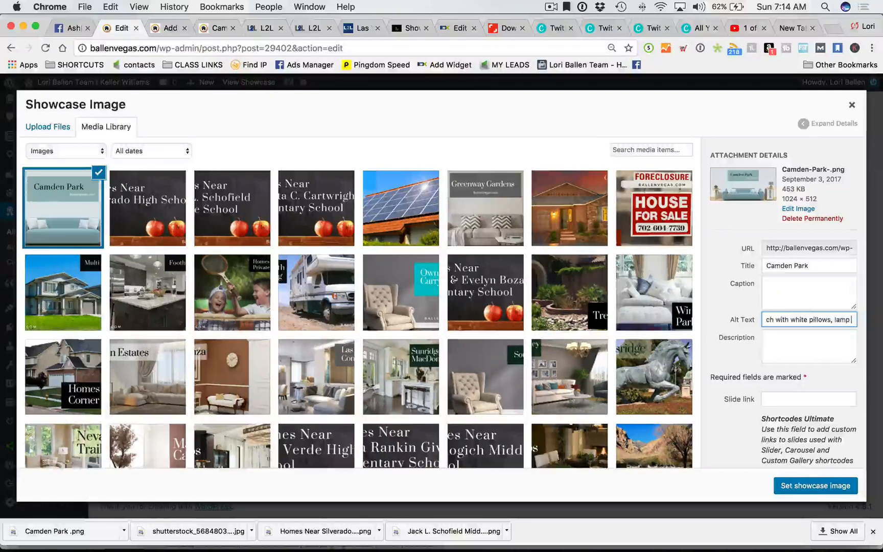
{"action": "type", "text": " with Balen "}
{"action": "type", "text": "len log"}
{"action": "type", "text": "o"}
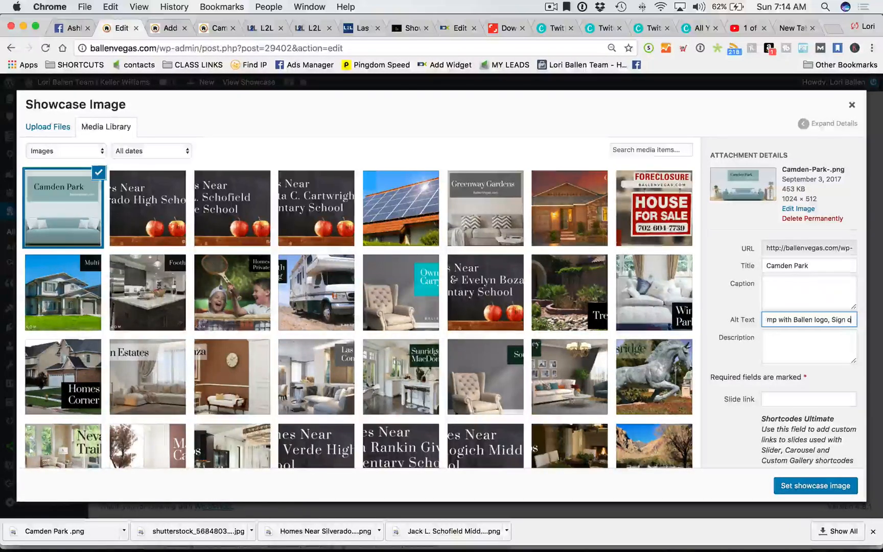
{"action": "type", "text": ", Sinn on the wall rea"}
{"action": "type", "text": "ds Camden Park Ba"}
{"action": "type", "text": "llenVegas.com"}
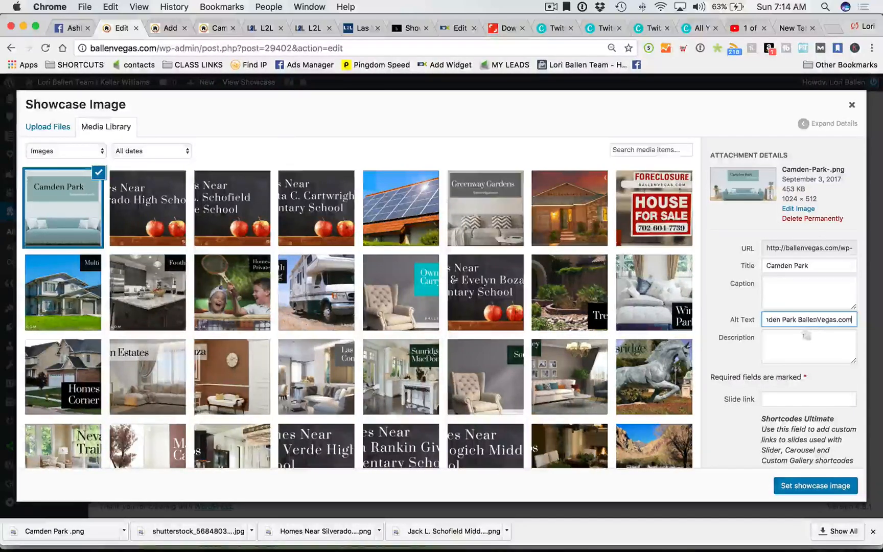
{"action": "scroll", "coordinate": [811, 351], "scroll_direction": "down", "scroll_amount": 2}
- Set the Camden Park sofa image as the showcase image and review the post
{"action": "left_click", "coordinate": [808, 486]}
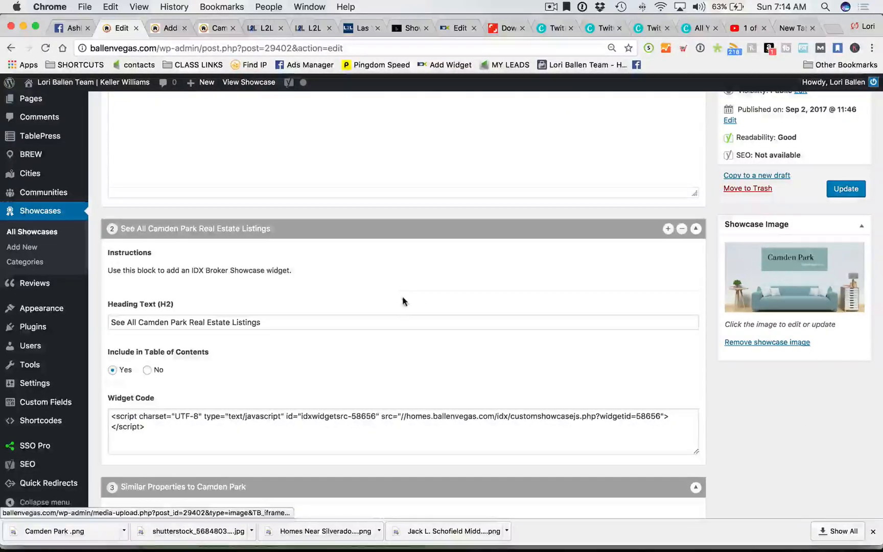
{"action": "scroll", "coordinate": [405, 299], "scroll_direction": "up", "scroll_amount": 10}
{"action": "scroll", "coordinate": [404, 300], "scroll_direction": "up", "scroll_amount": 5}
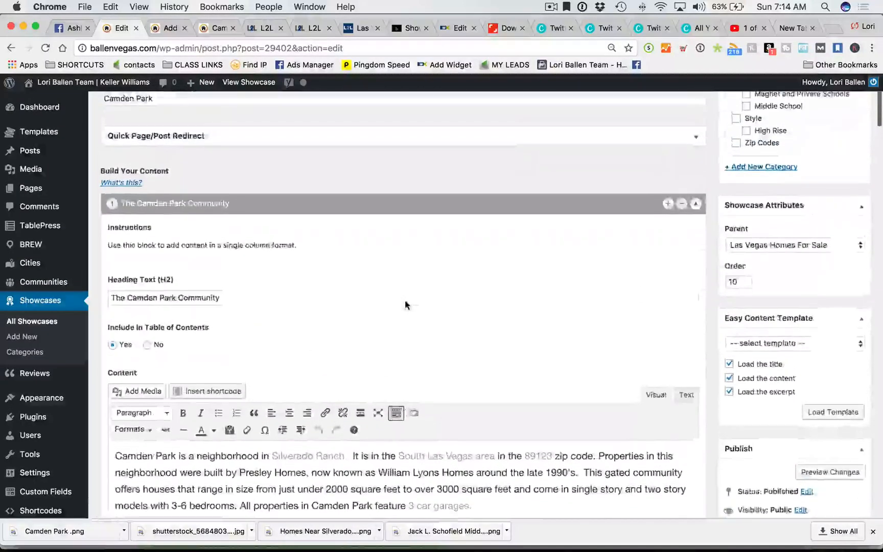
{"action": "scroll", "coordinate": [406, 303], "scroll_direction": "down", "scroll_amount": 5}
{"action": "scroll", "coordinate": [406, 304], "scroll_direction": "down", "scroll_amount": 10}
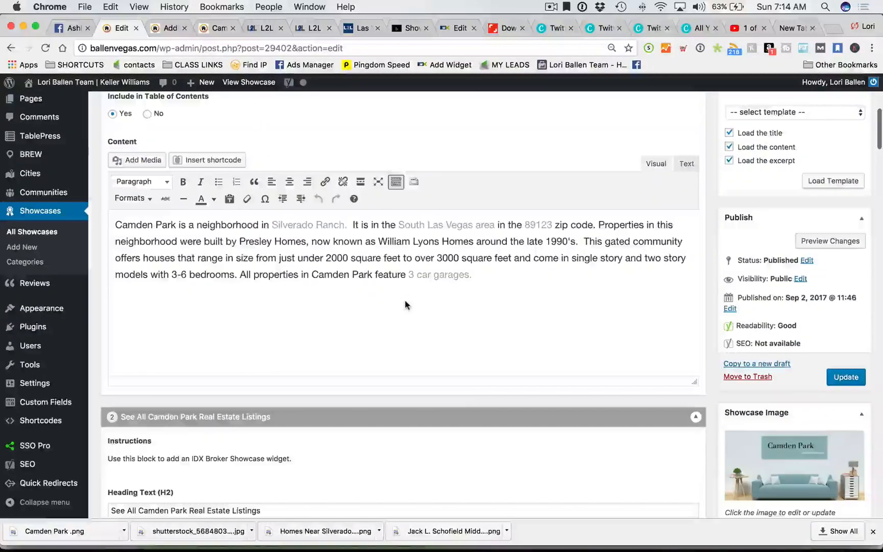
{"action": "scroll", "coordinate": [406, 306], "scroll_direction": "down", "scroll_amount": 10}
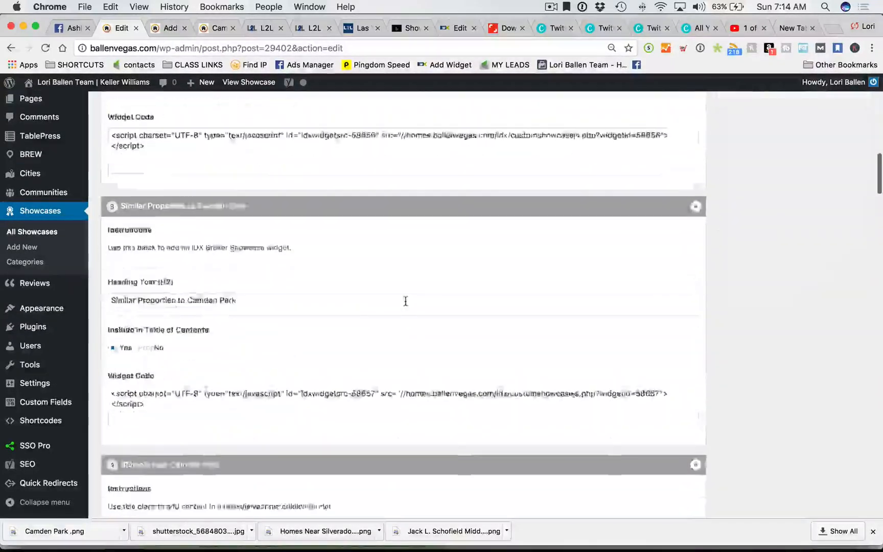
{"action": "scroll", "coordinate": [406, 305], "scroll_direction": "down", "scroll_amount": 6}
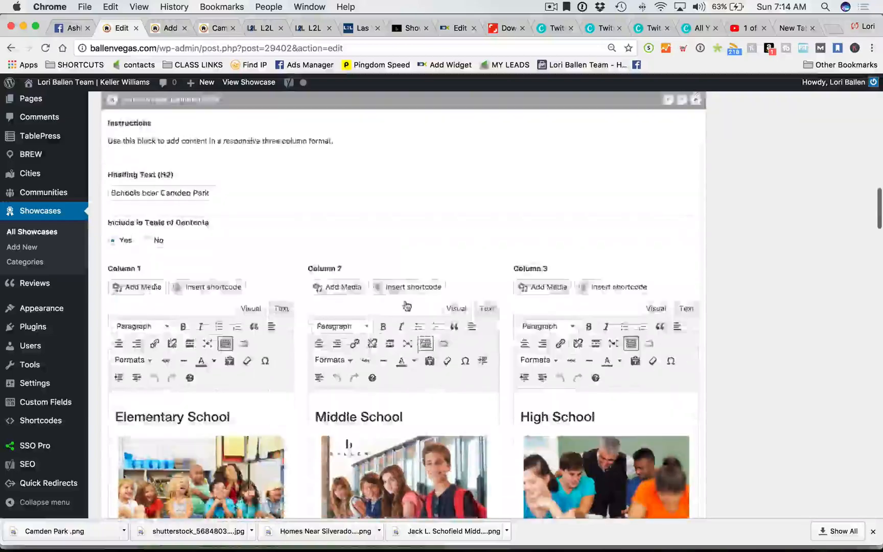
{"action": "scroll", "coordinate": [753, 307], "scroll_direction": "down", "scroll_amount": 2}
{"action": "scroll", "coordinate": [753, 308], "scroll_direction": "down", "scroll_amount": 10}
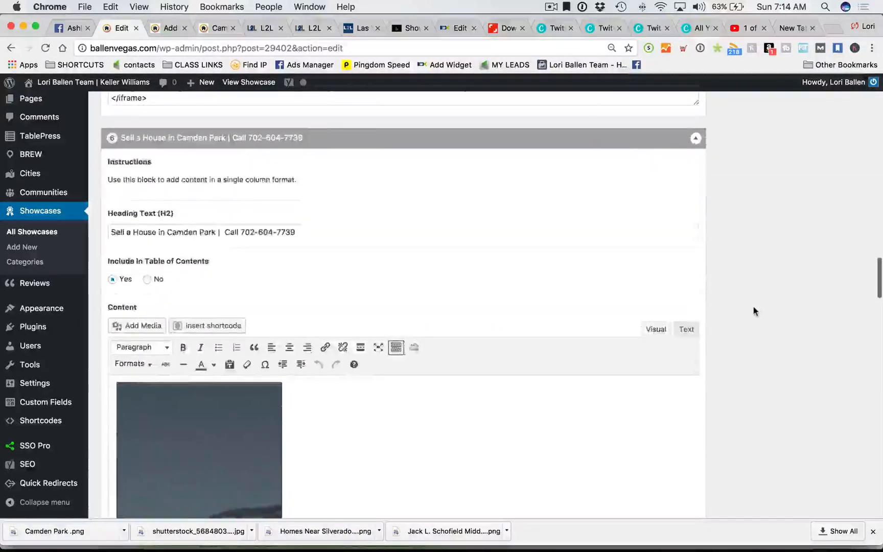
- Look over the rest of the Camden Park showcase and save it with Update
{"action": "scroll", "coordinate": [754, 308], "scroll_direction": "up", "scroll_amount": 10}
{"action": "scroll", "coordinate": [753, 309], "scroll_direction": "up", "scroll_amount": 15}
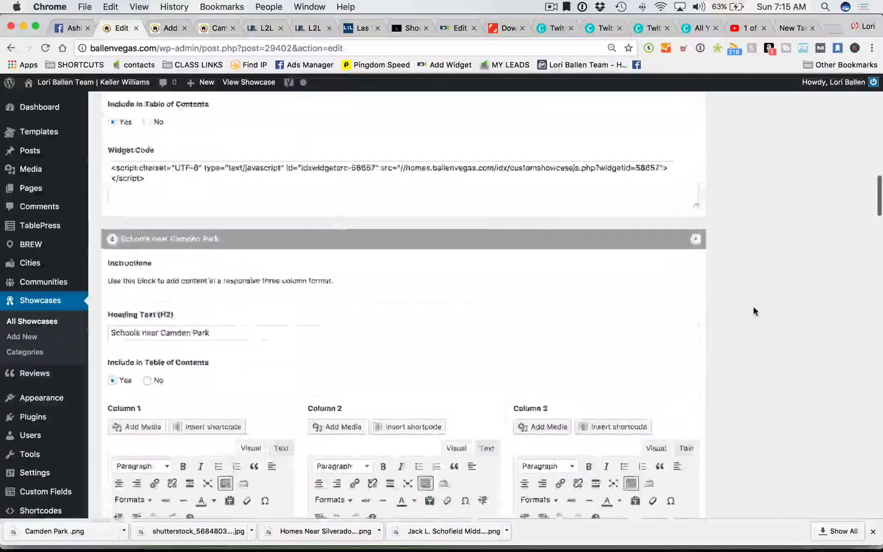
{"action": "scroll", "coordinate": [756, 309], "scroll_direction": "down", "scroll_amount": 2}
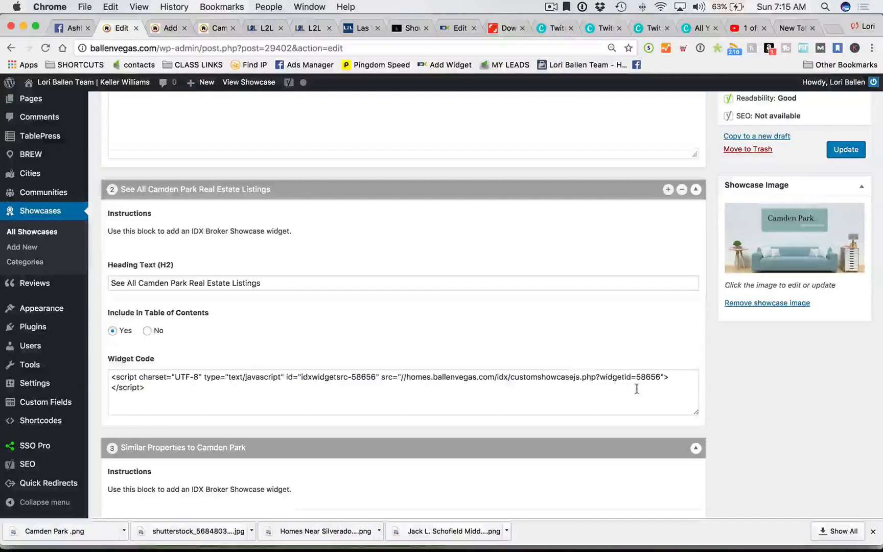
{"action": "scroll", "coordinate": [622, 394], "scroll_direction": "up", "scroll_amount": 8}
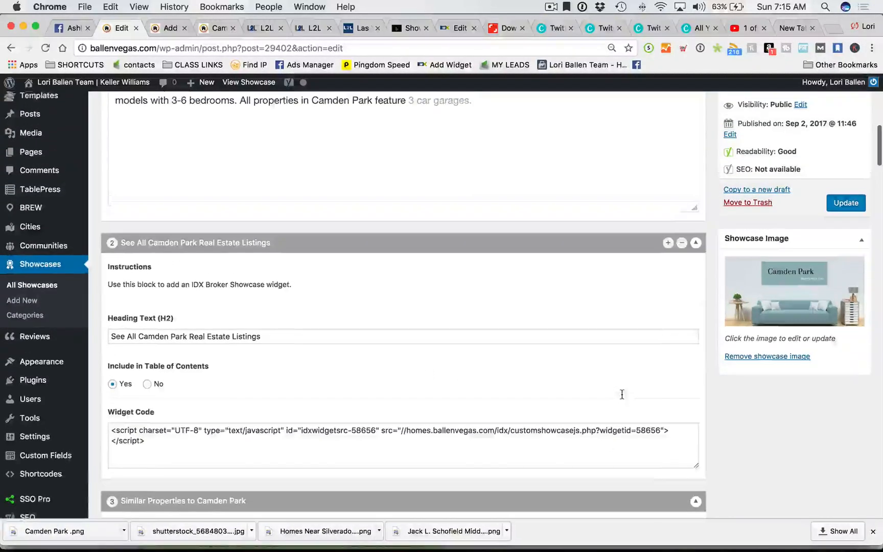
{"action": "scroll", "coordinate": [623, 399], "scroll_direction": "up", "scroll_amount": 5}
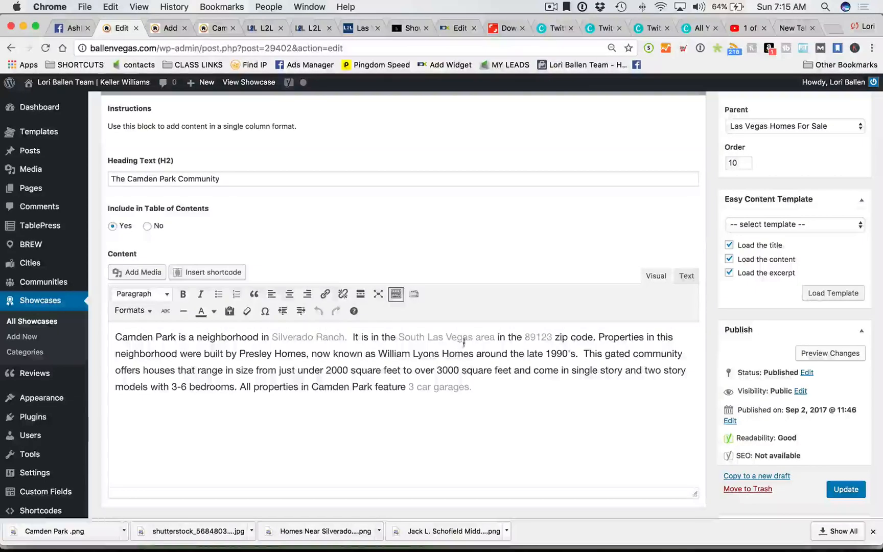
{"action": "scroll", "coordinate": [464, 361], "scroll_direction": "down", "scroll_amount": 2}
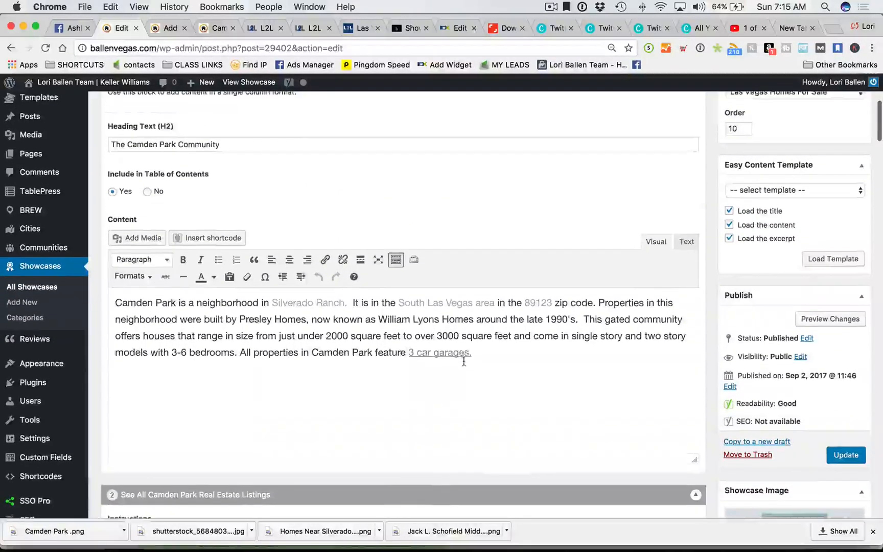
{"action": "scroll", "coordinate": [463, 361], "scroll_direction": "down", "scroll_amount": 1}
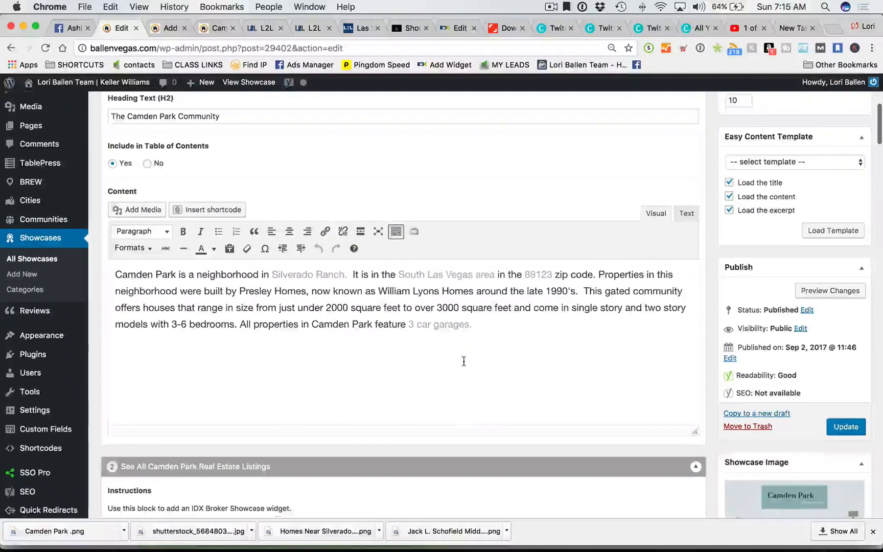
{"action": "scroll", "coordinate": [464, 361], "scroll_direction": "down", "scroll_amount": 1}
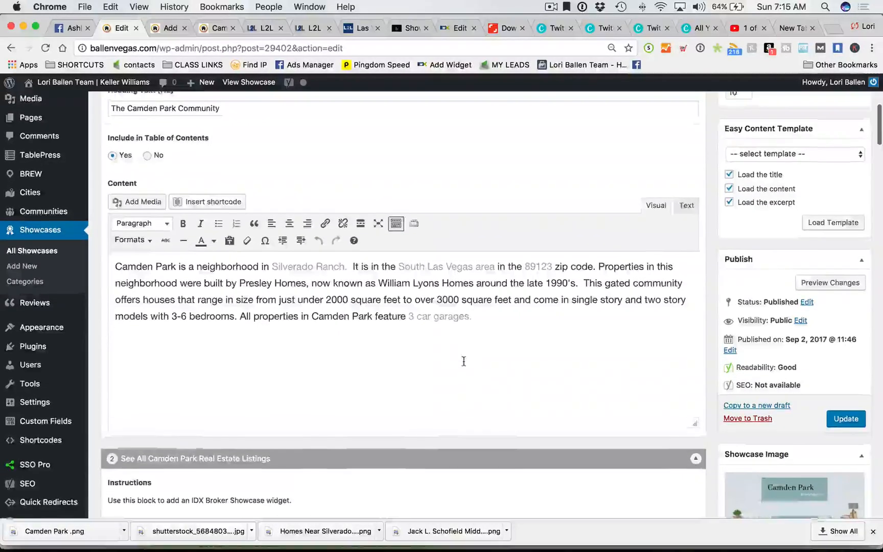
{"action": "scroll", "coordinate": [464, 362], "scroll_direction": "up", "scroll_amount": 1}
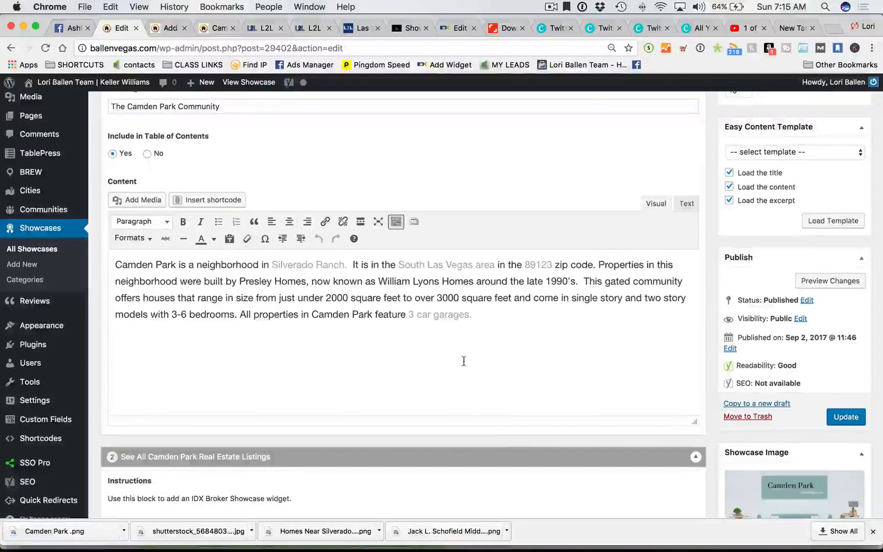
{"action": "scroll", "coordinate": [464, 361], "scroll_direction": "down", "scroll_amount": 2}
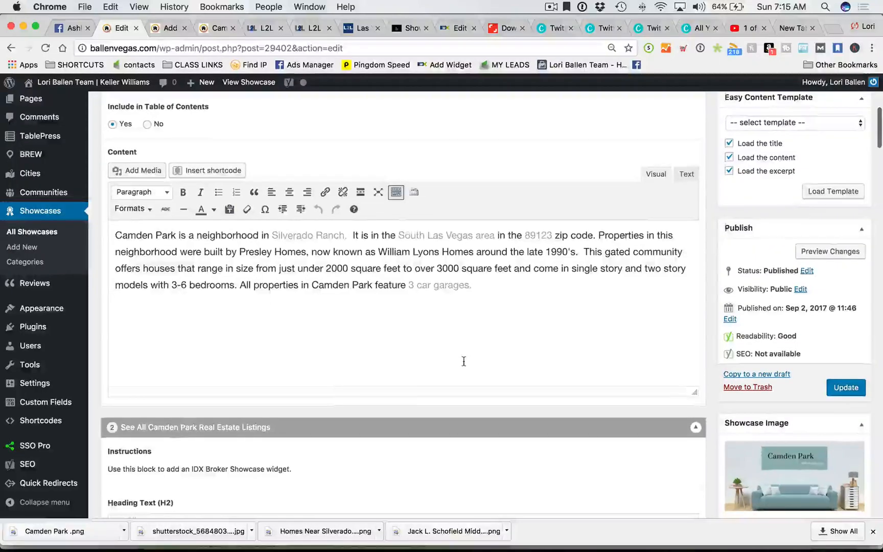
{"action": "scroll", "coordinate": [463, 361], "scroll_direction": "down", "scroll_amount": 4}
{"action": "scroll", "coordinate": [463, 361], "scroll_direction": "down", "scroll_amount": 1}
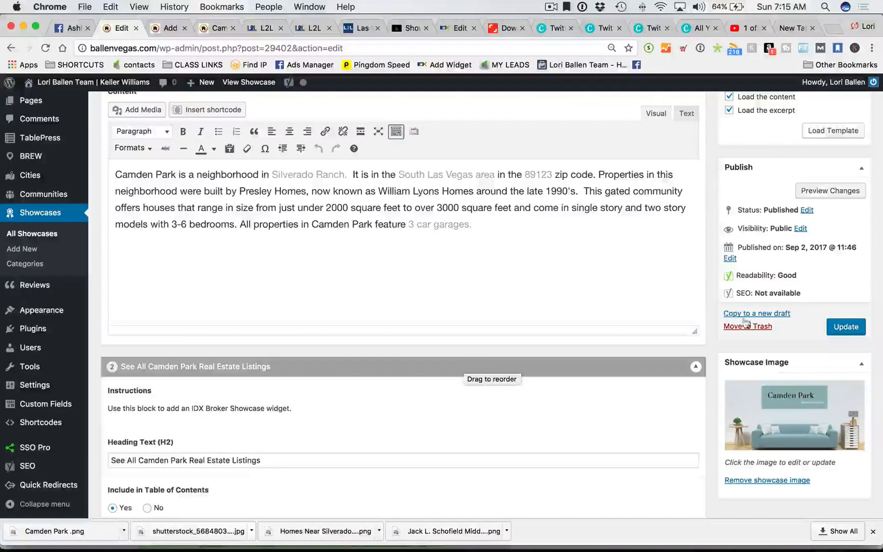
{"action": "left_click", "coordinate": [842, 332]}
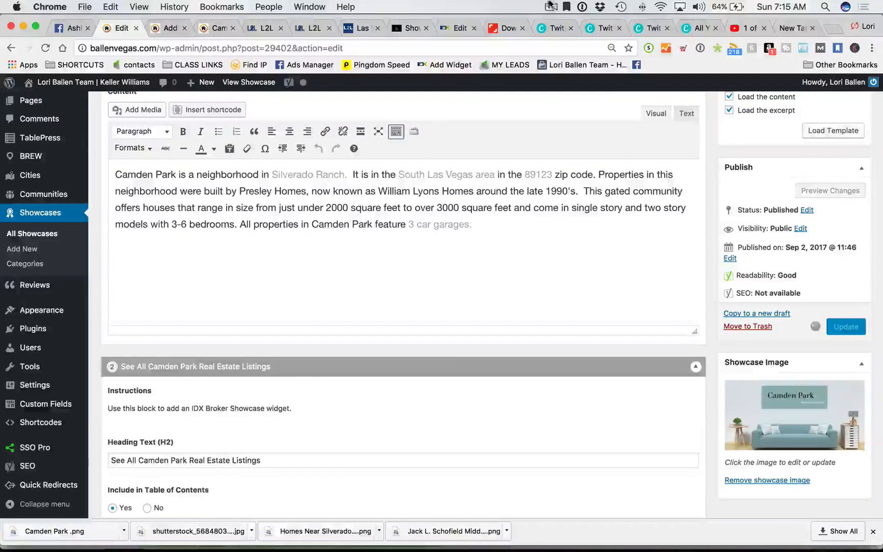
{"action": "left_click", "coordinate": [551, 7]}
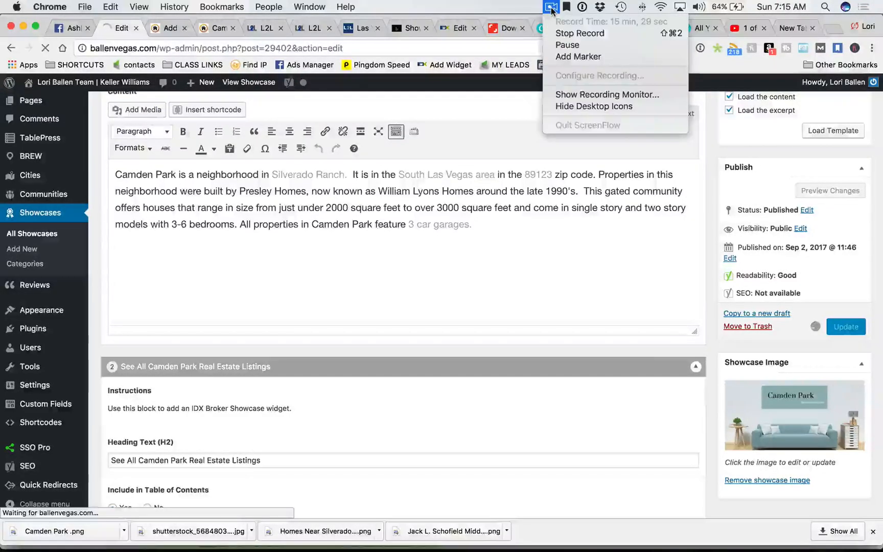